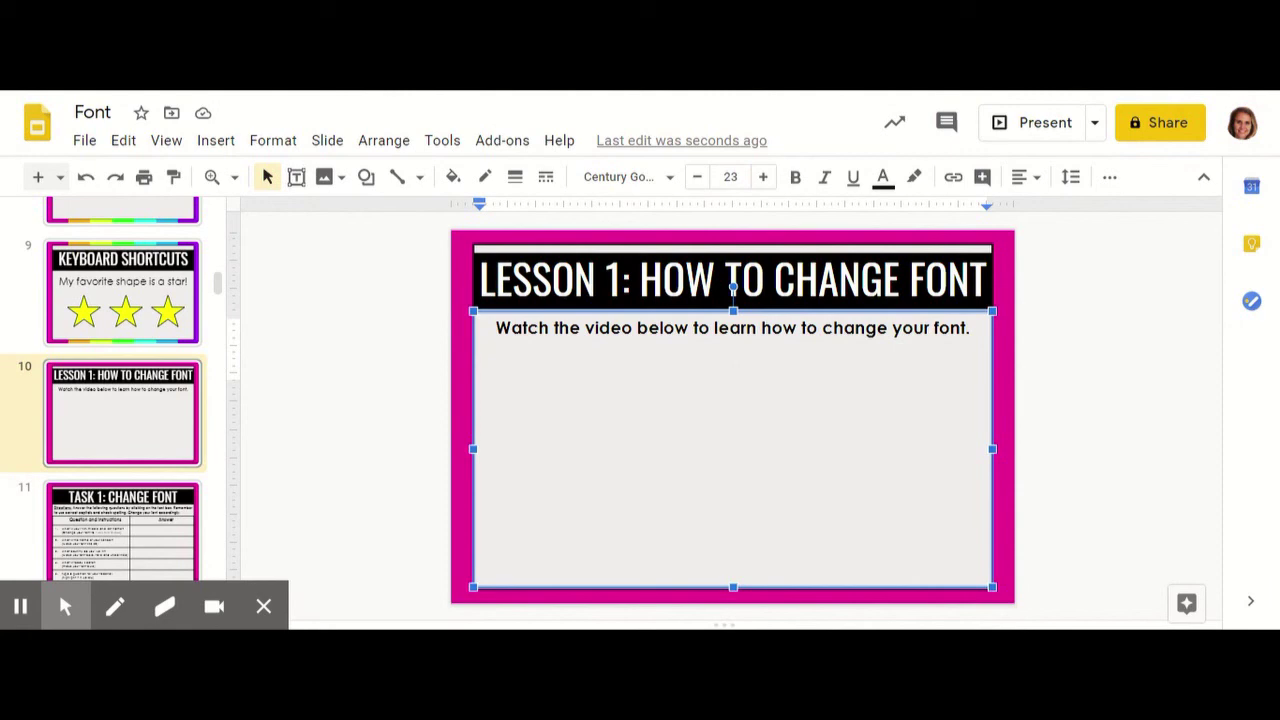
Add the word "Bell" below the instruction line on slide 10 and set its font to Jacques Francois Shadow
click(852, 396)
text(Bell)
drag(750, 370, 718, 378)
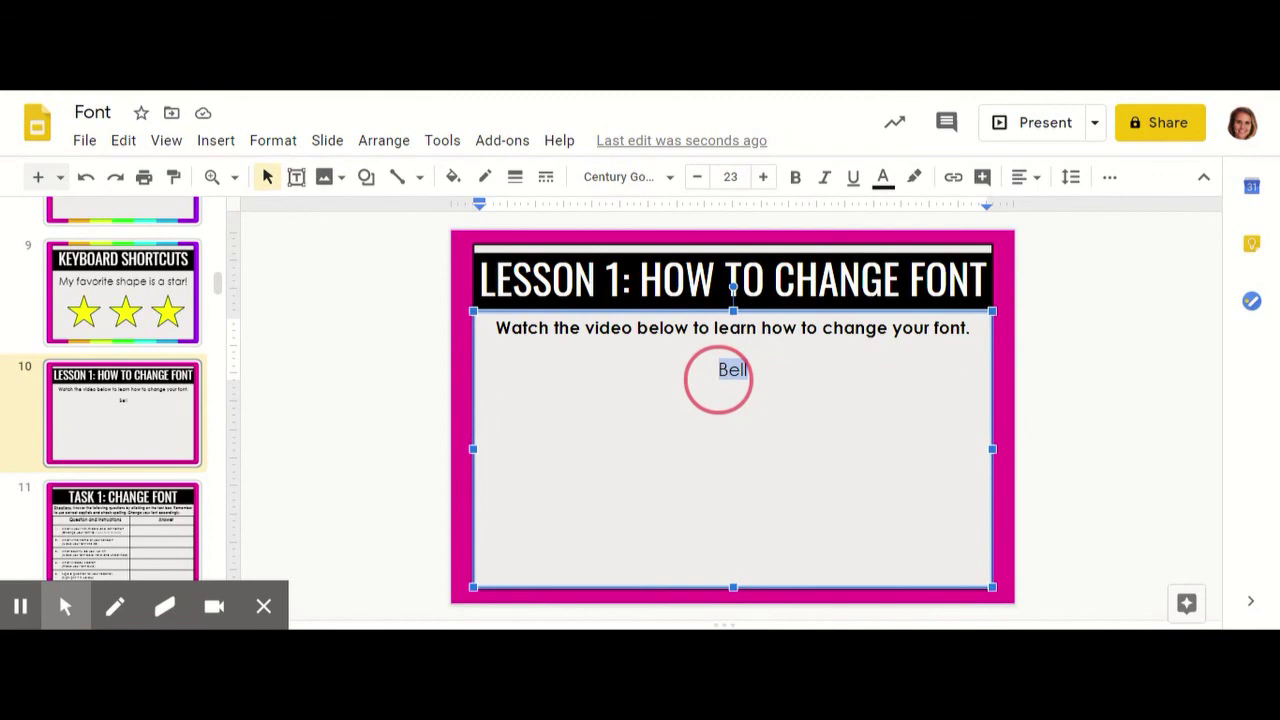
click(645, 177)
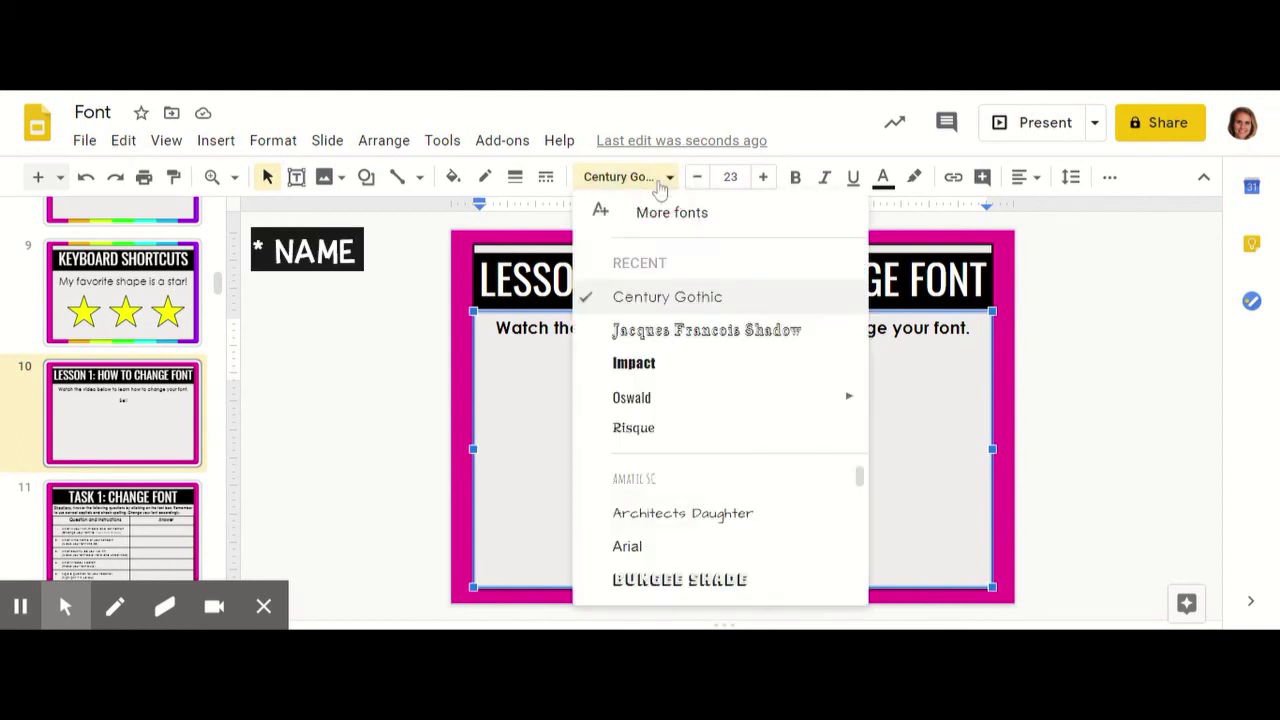
scroll(690, 437, down, 1)
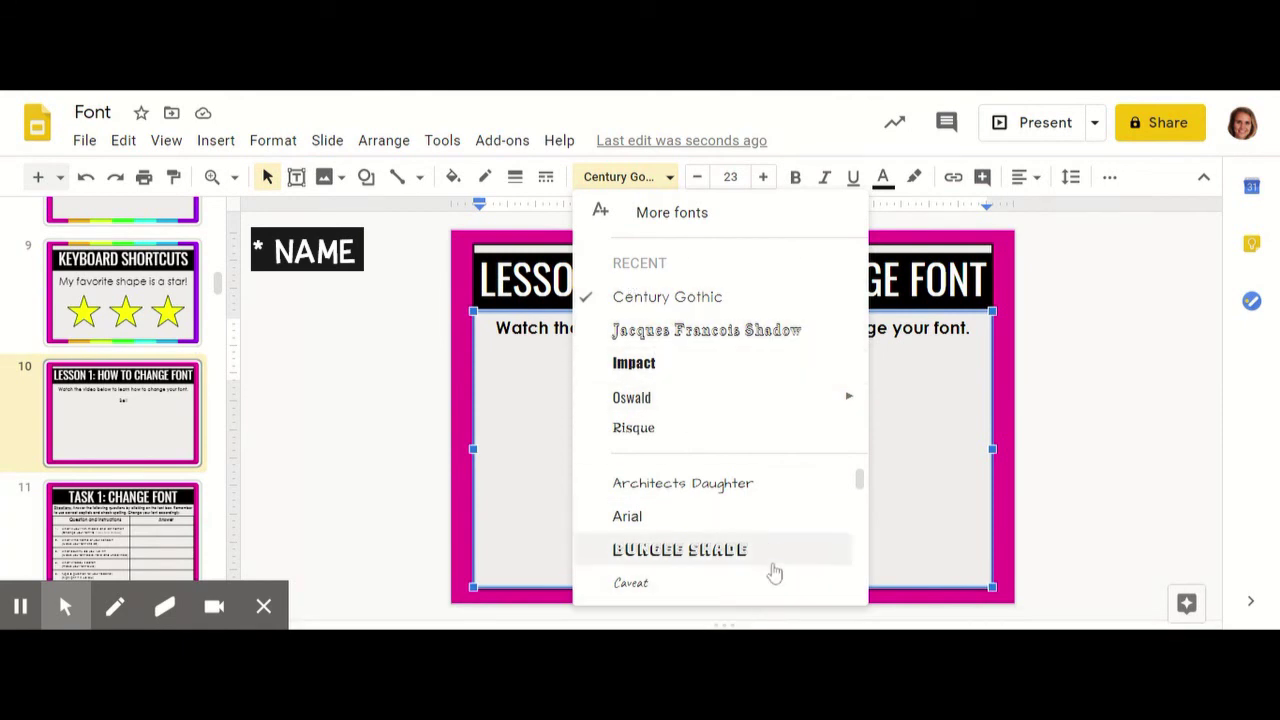
mouse_move(733, 399)
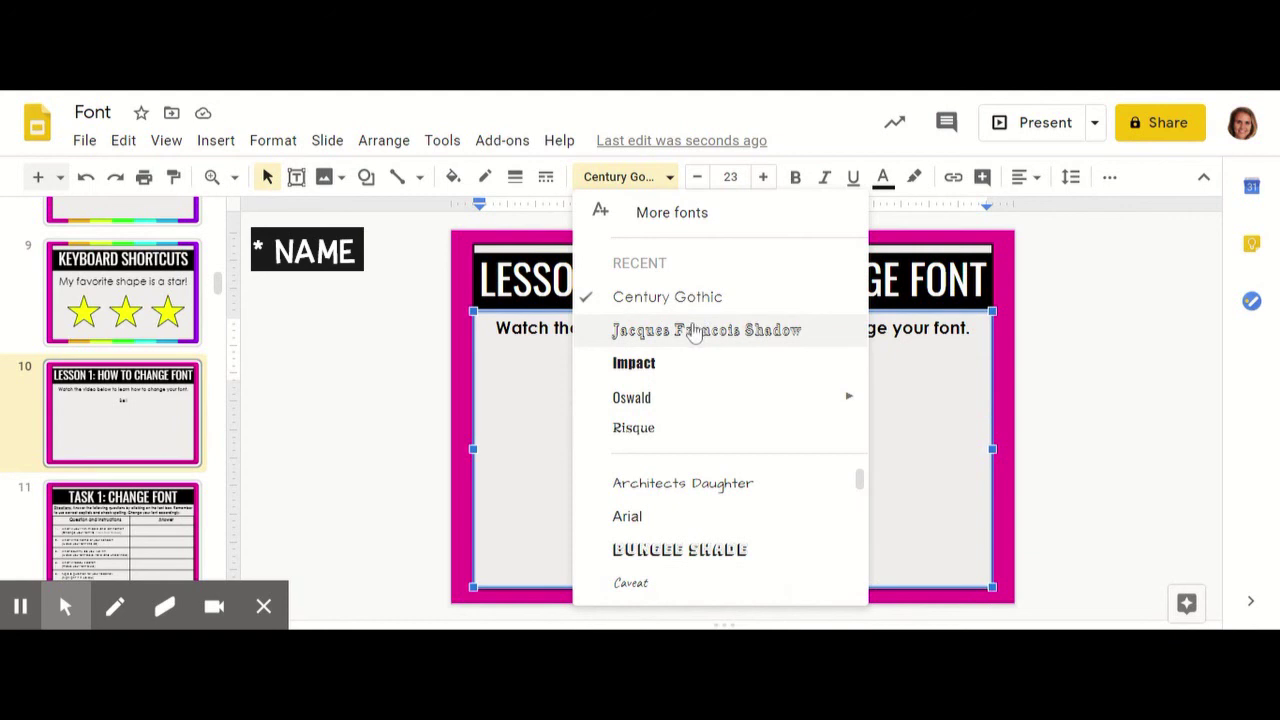
scroll(750, 530, up, 1)
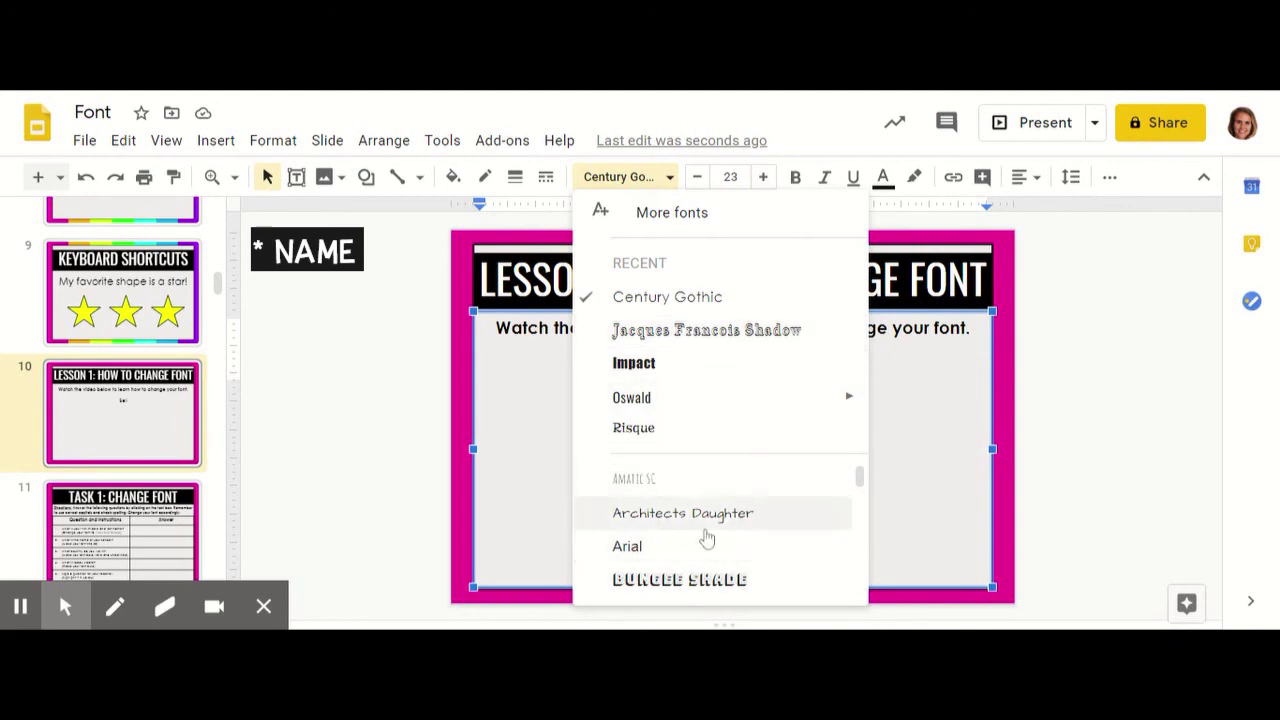
scroll(752, 590, down, 1)
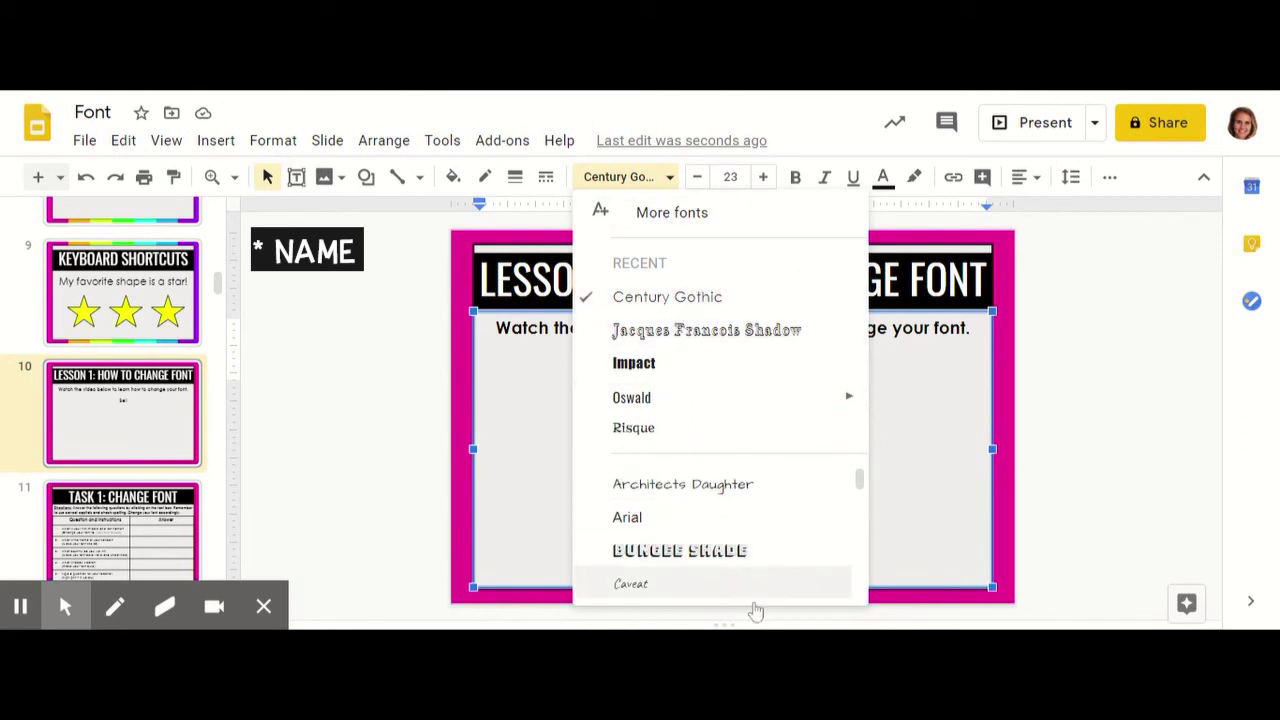
scroll(740, 480, up, 1)
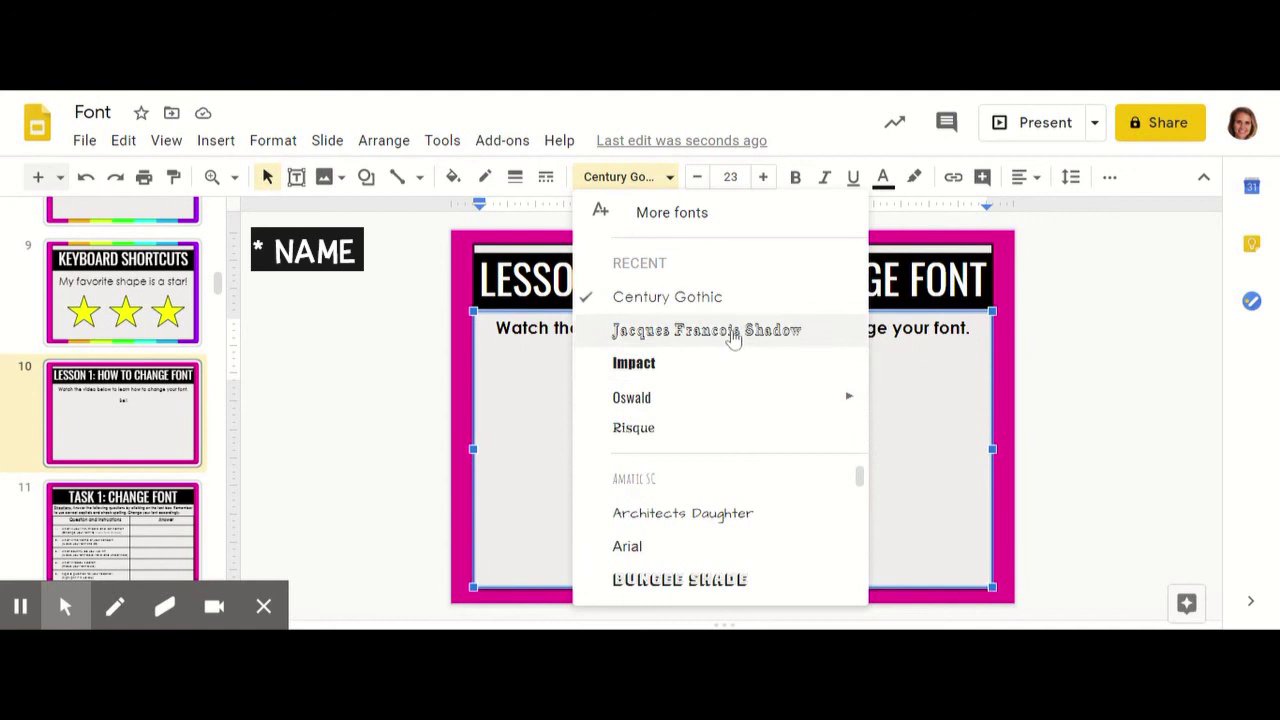
click(604, 331)
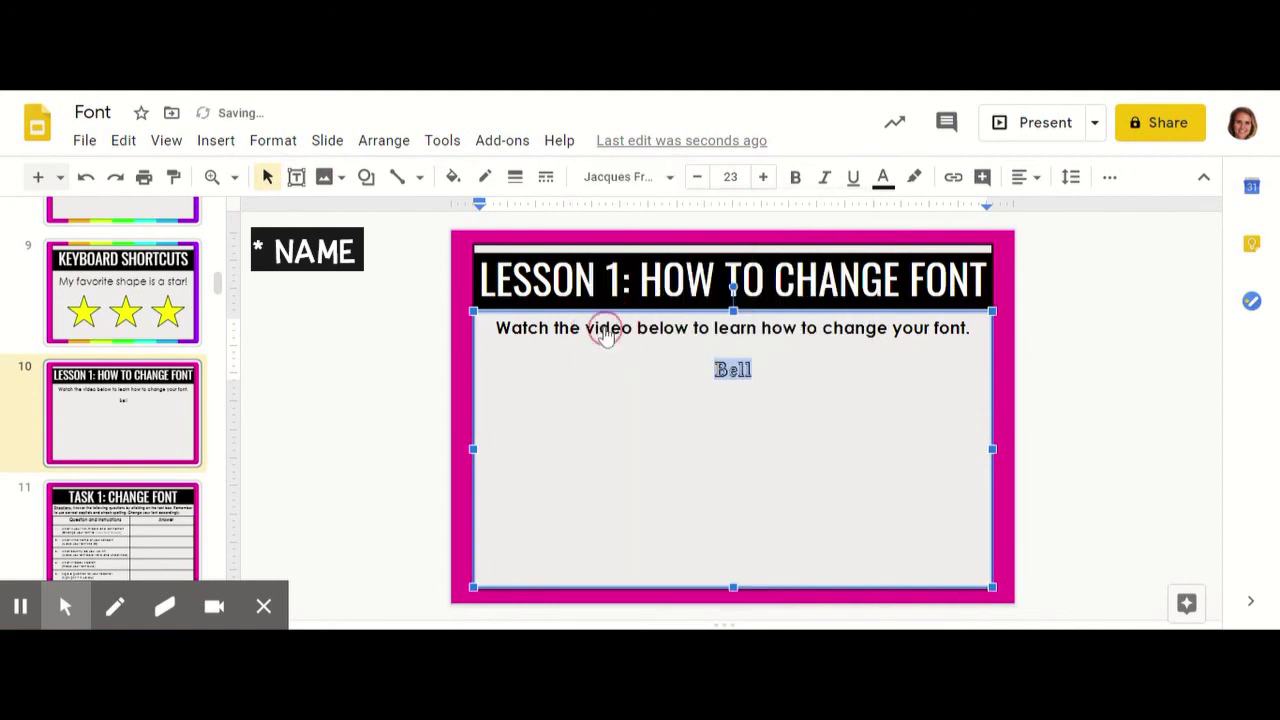
Increase the font size of the word "Bell" one point at a time to 34
click(668, 180)
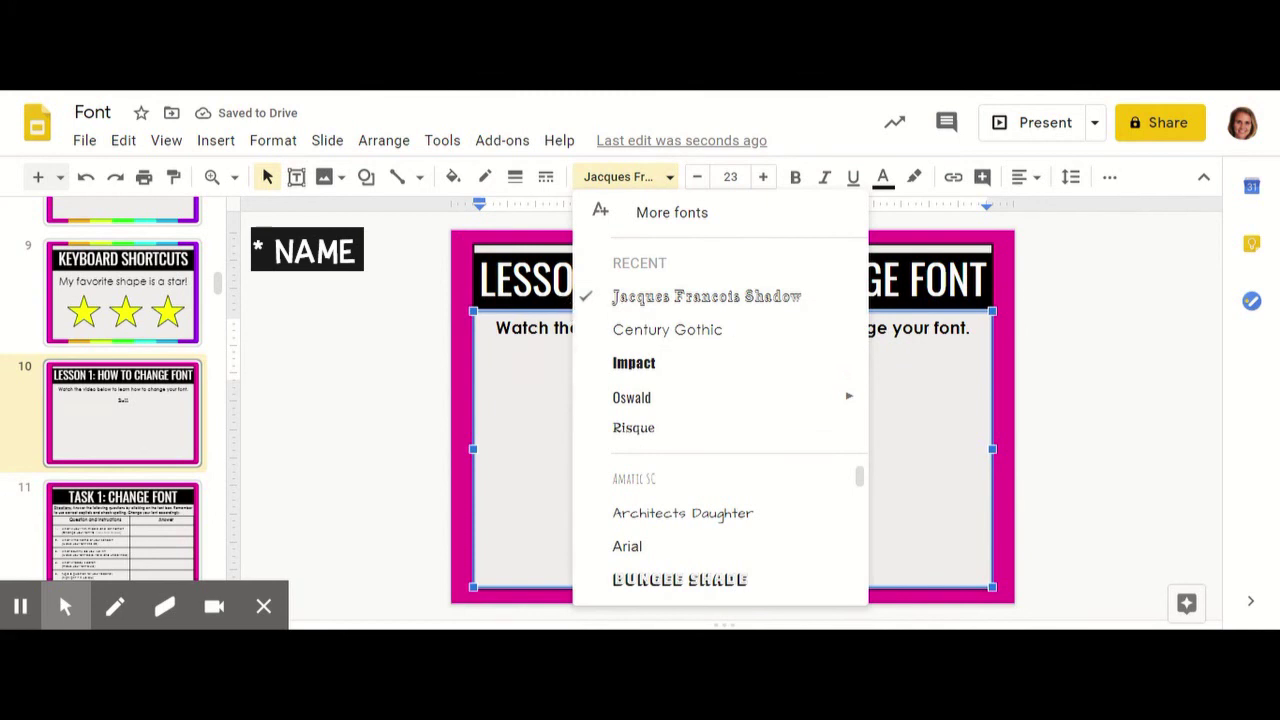
key(Escape)
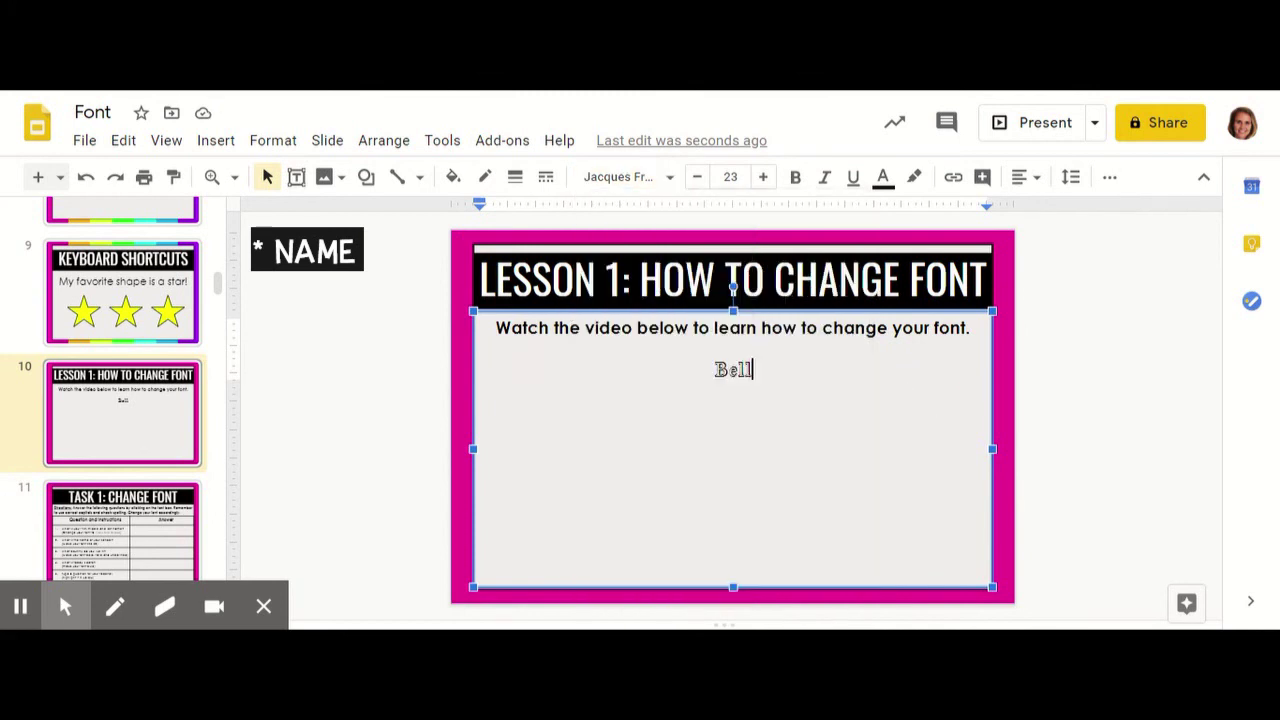
click(766, 370)
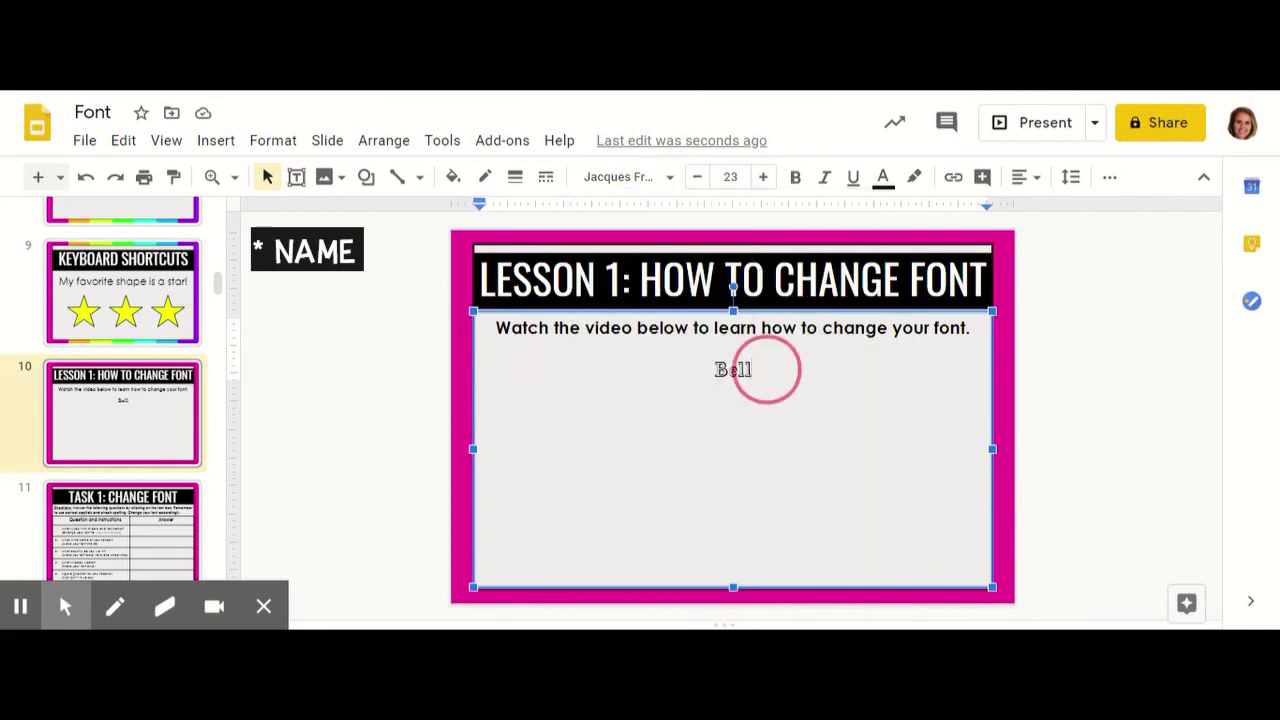
drag(766, 370, 694, 368)
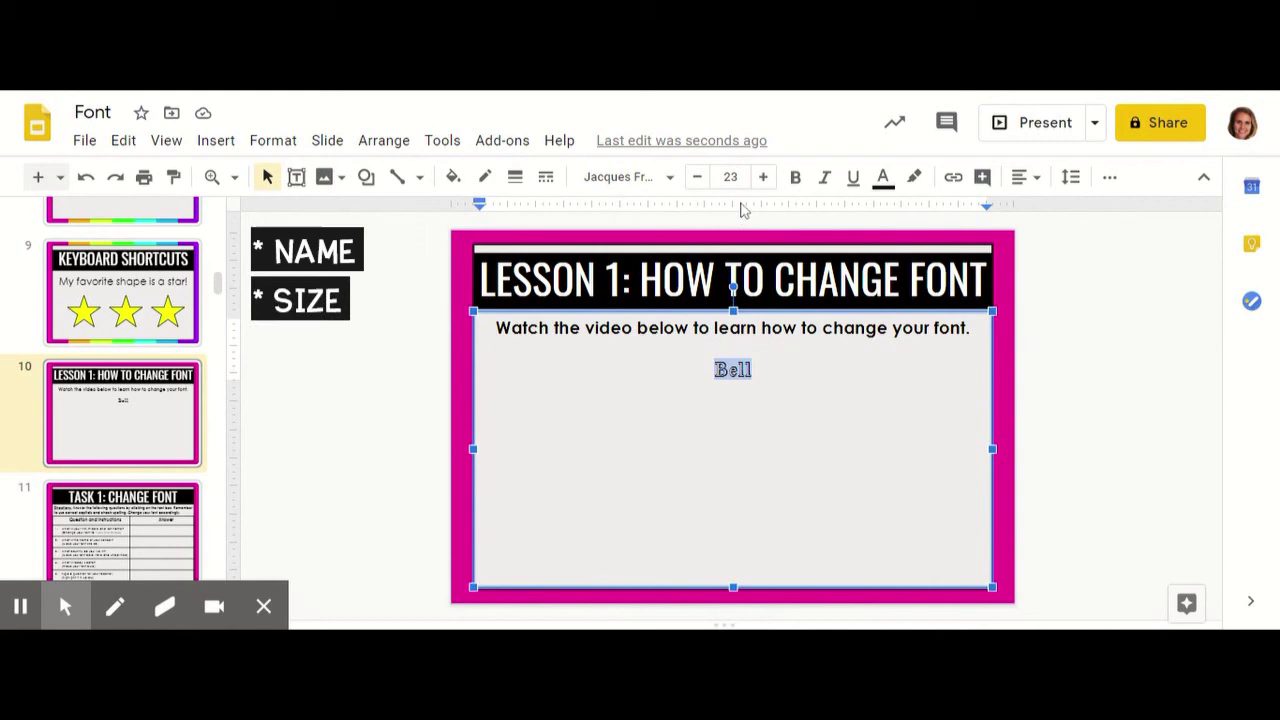
click(764, 177)
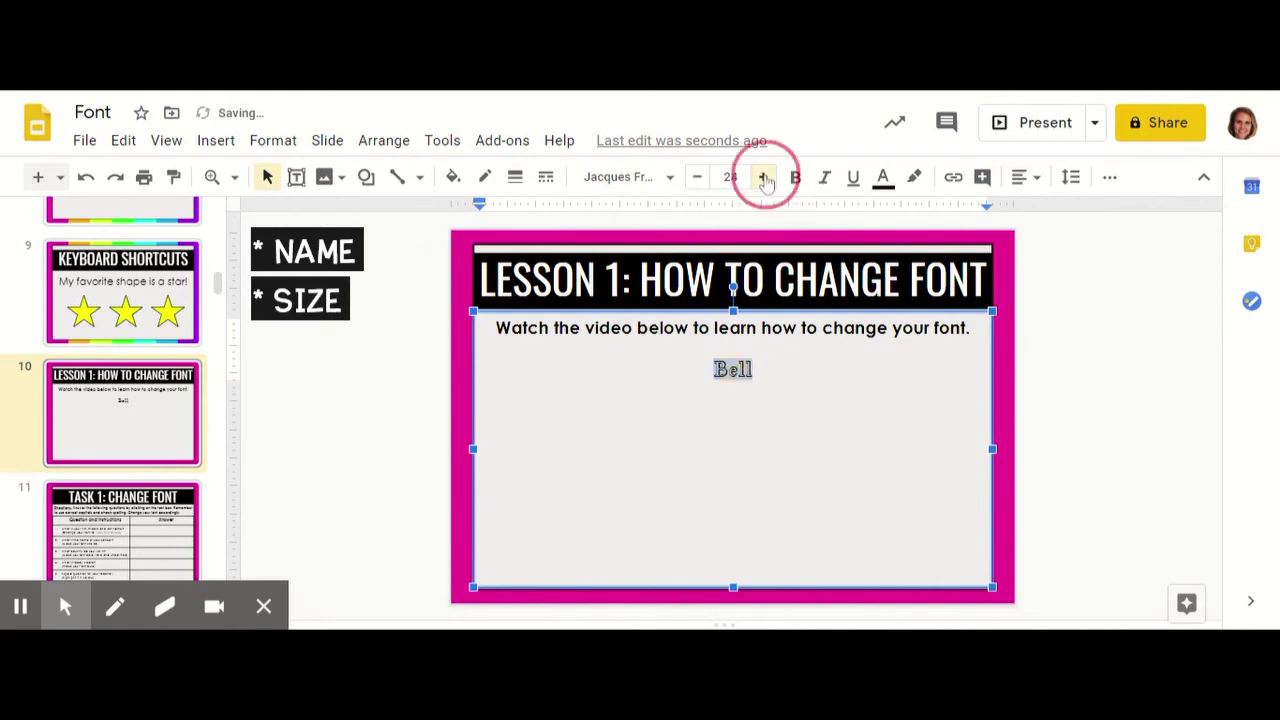
click(764, 177)
click(764, 177)
click(764, 177)
click(764, 177)
click(764, 177)
click(764, 177)
click(764, 177)
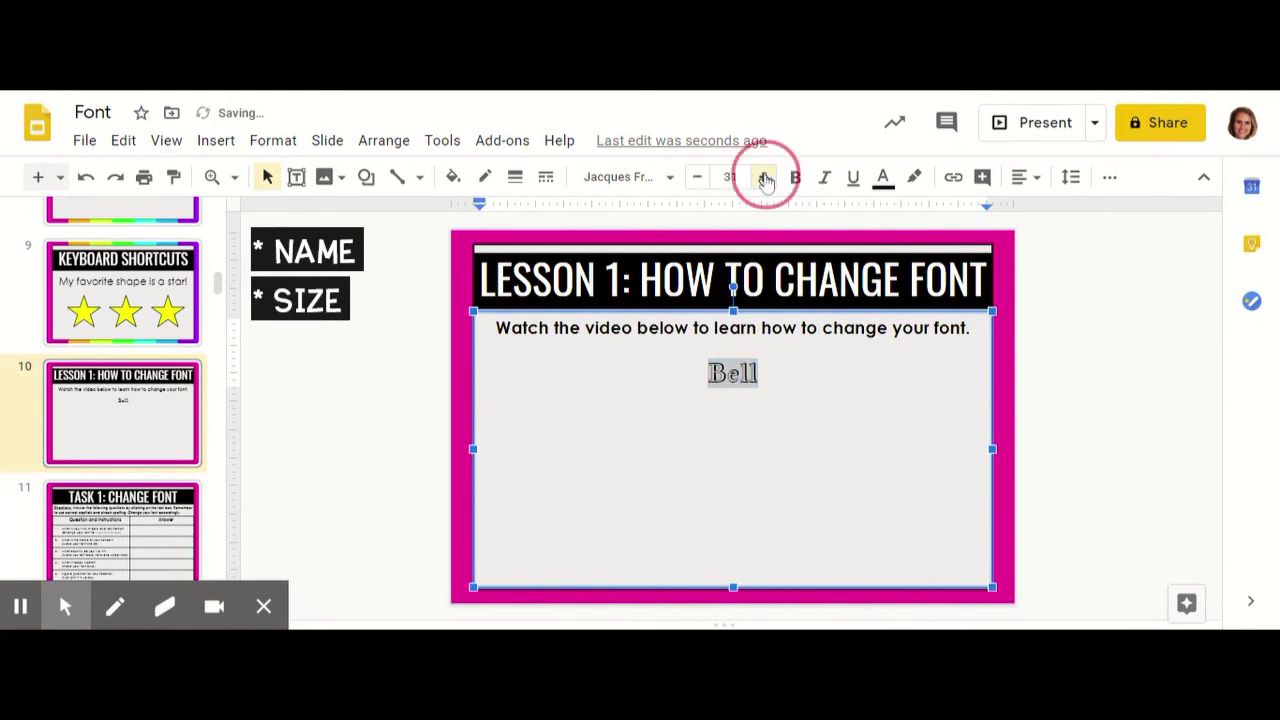
click(764, 177)
click(764, 177)
click(764, 177)
Reduce the font size of "Bell" stepwise to 25 and switch it to the preset size 60
click(697, 179)
click(697, 179)
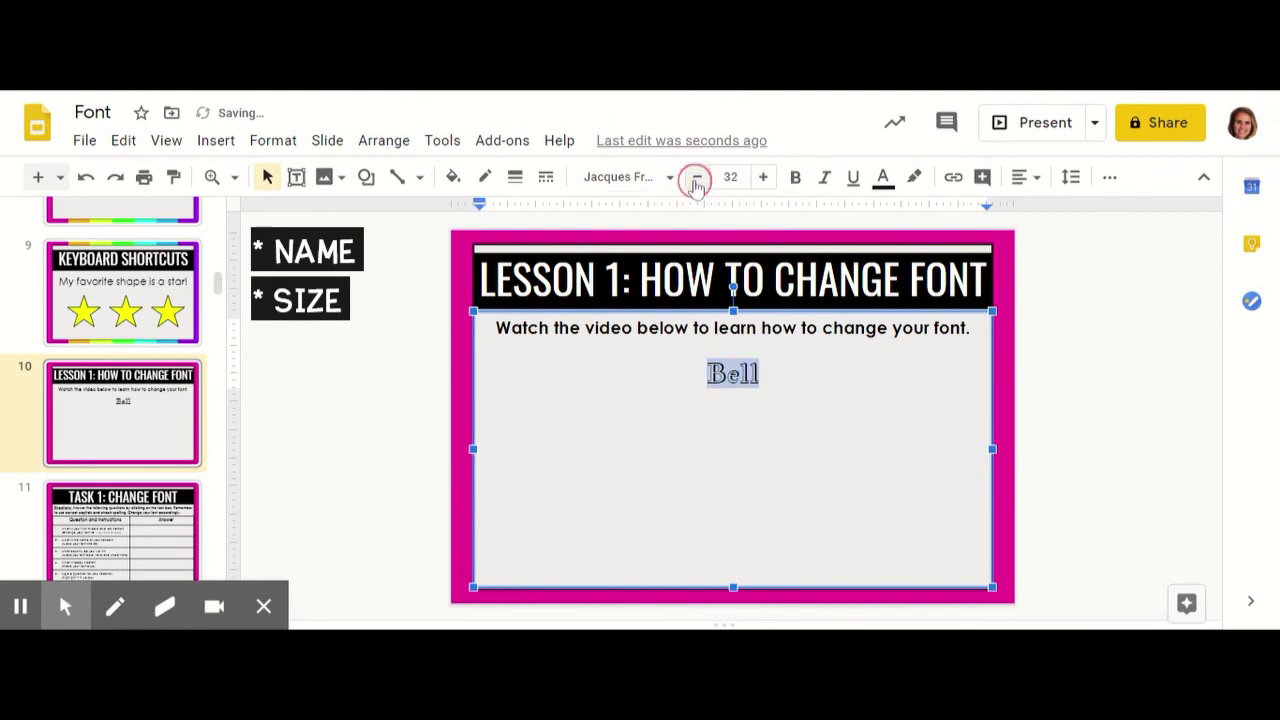
click(697, 179)
click(697, 179)
click(697, 179)
click(697, 179)
click(697, 179)
click(697, 179)
click(697, 179)
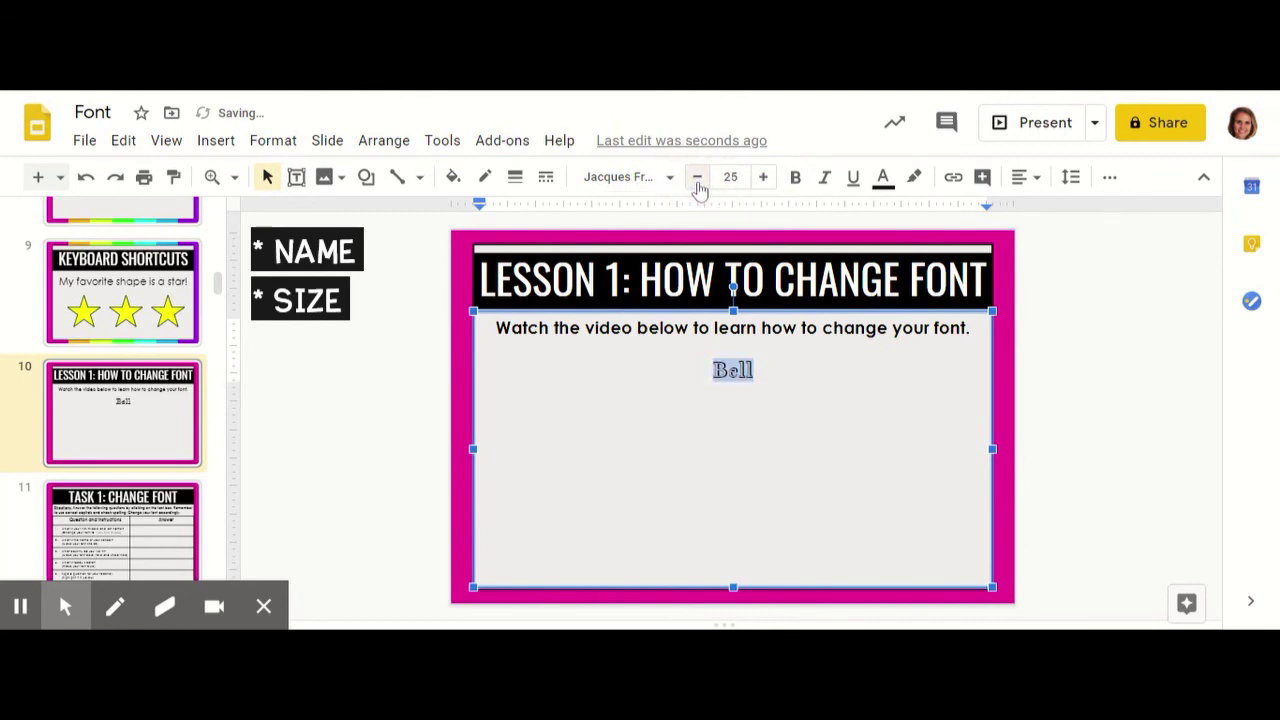
click(731, 177)
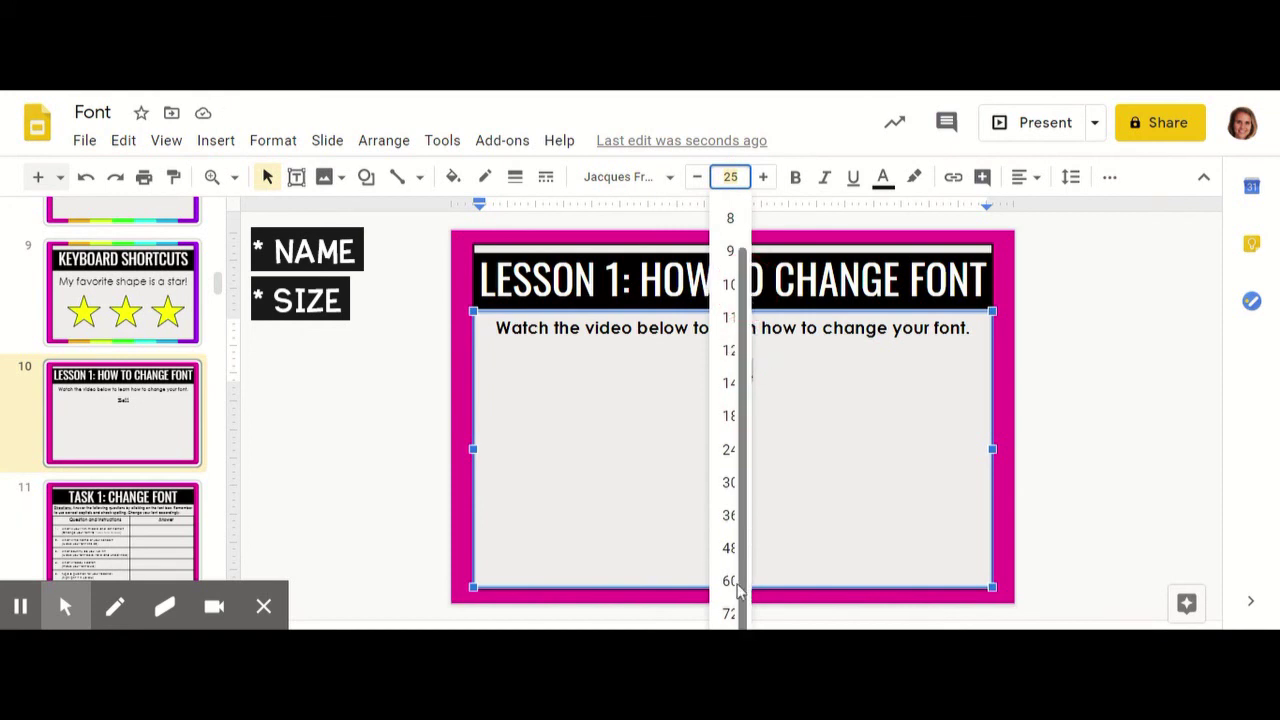
click(735, 584)
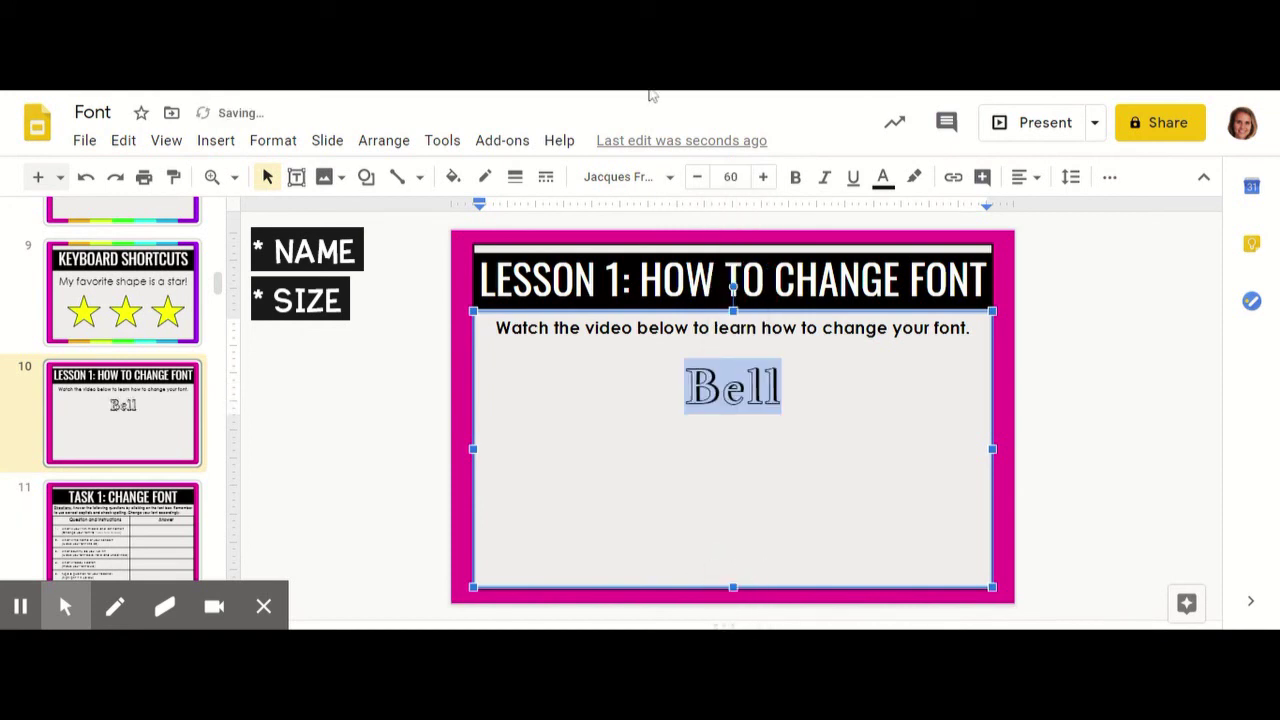
Set the font size of "Bell" to the custom value 100
click(735, 177)
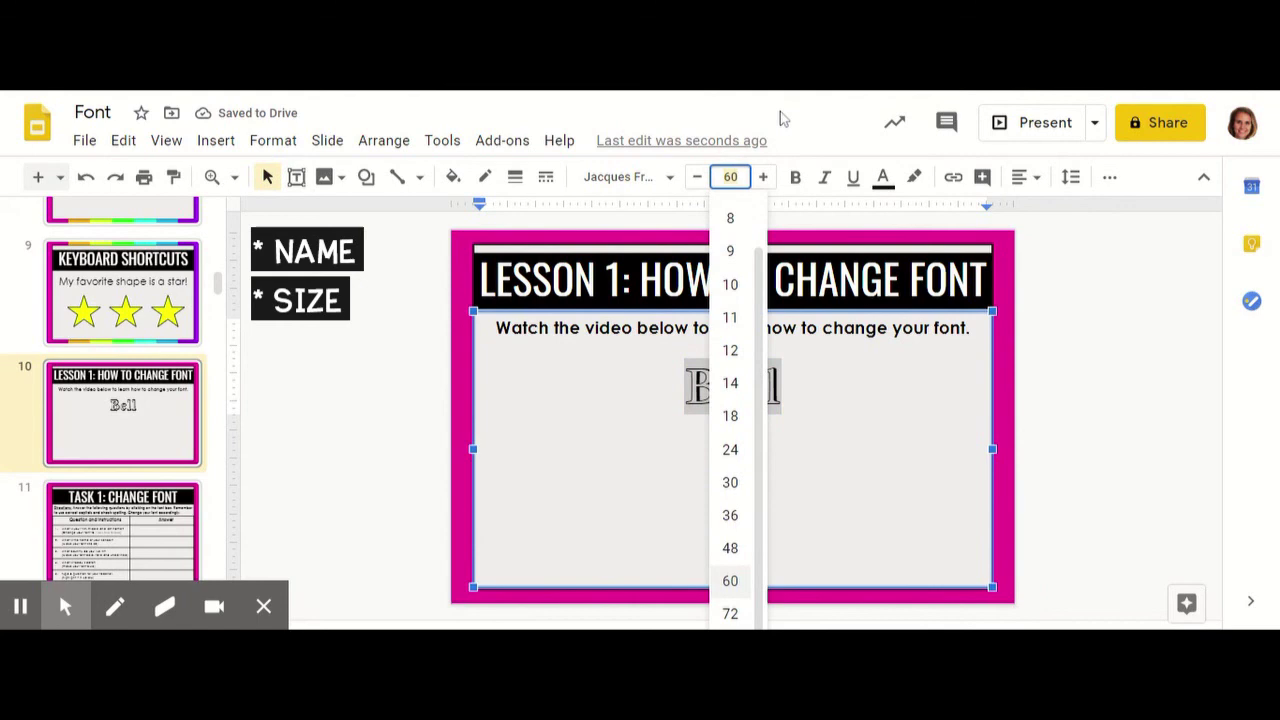
text(100)
key(Return)
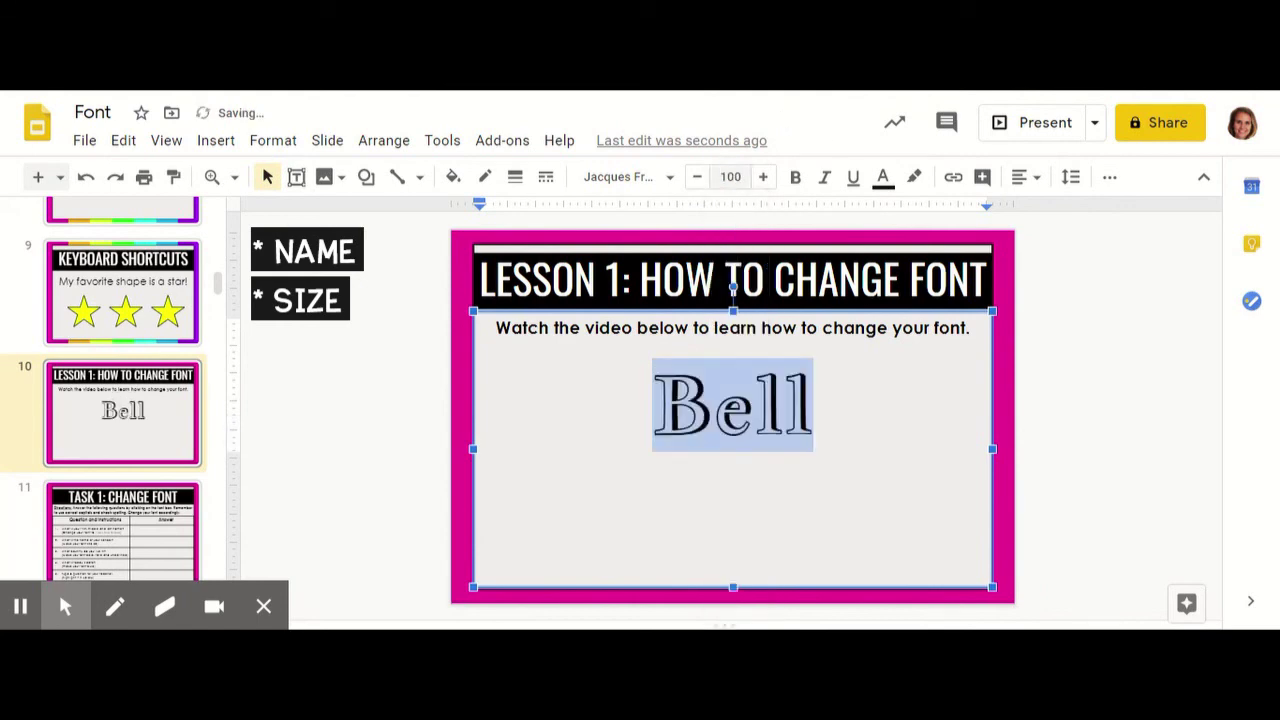
click(851, 400)
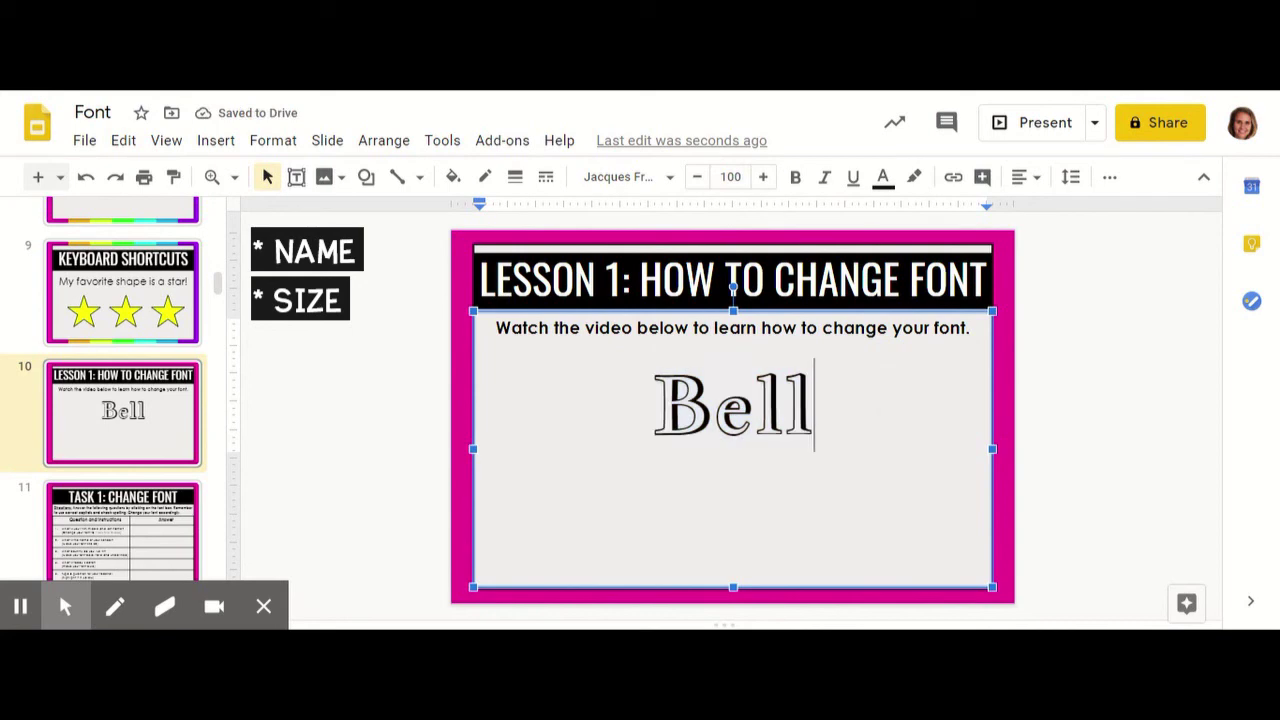
Format the word "Bell" as bold, italic and underlined
drag(855, 405, 608, 423)
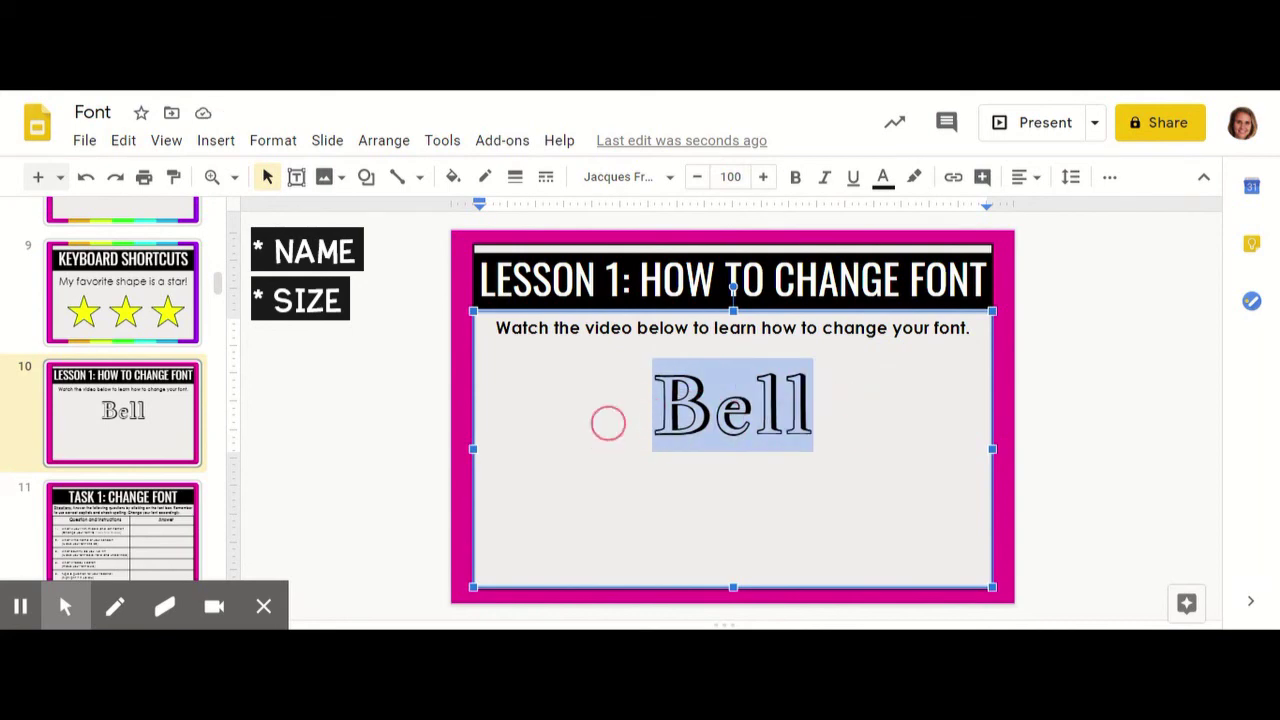
click(795, 177)
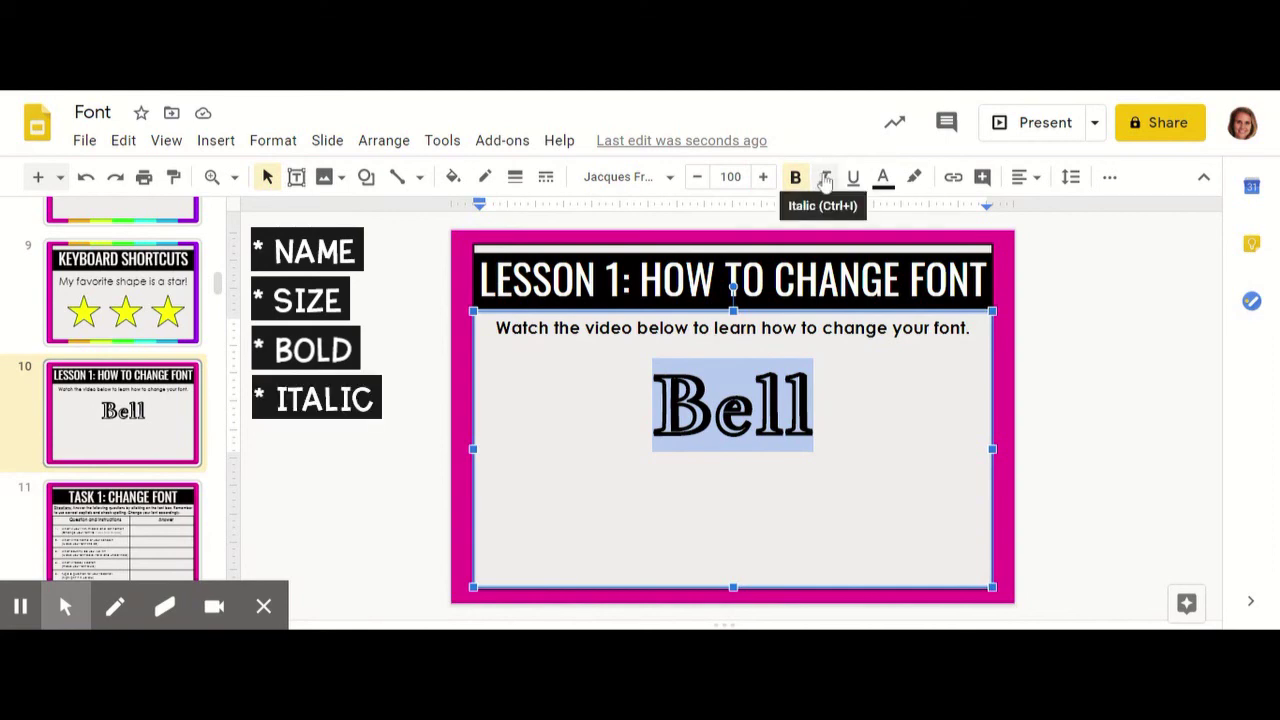
click(823, 178)
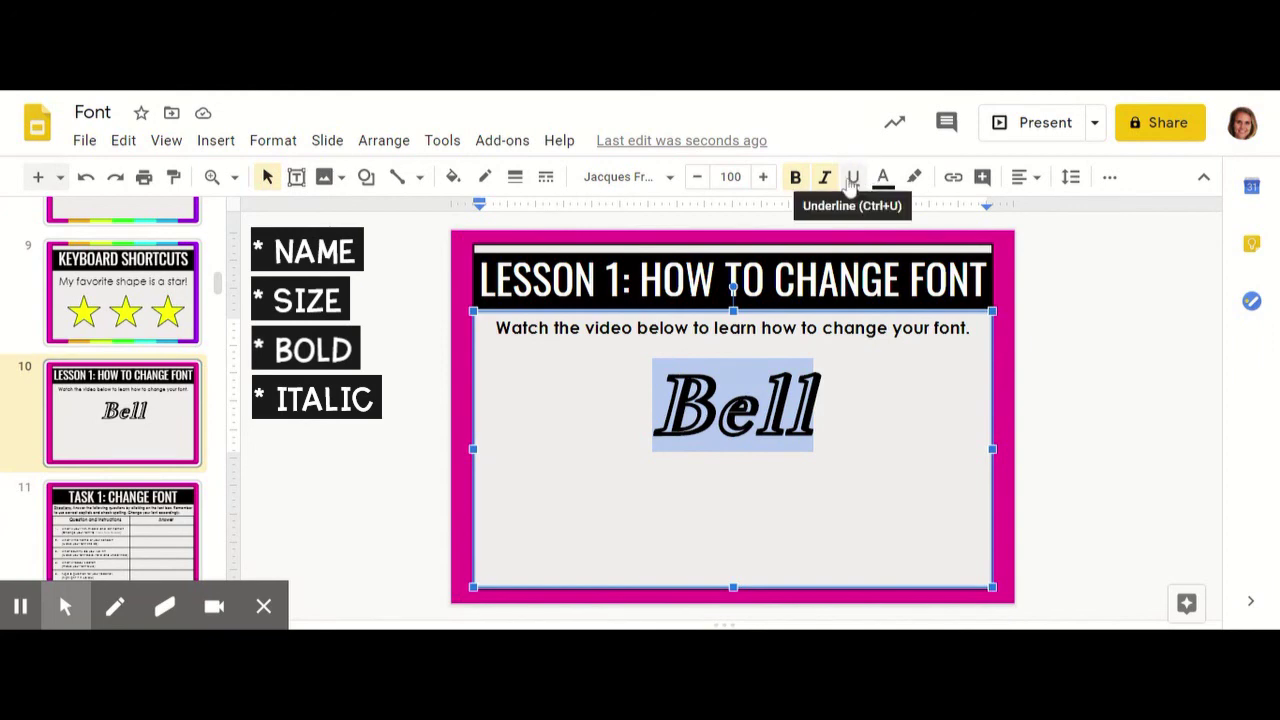
click(851, 178)
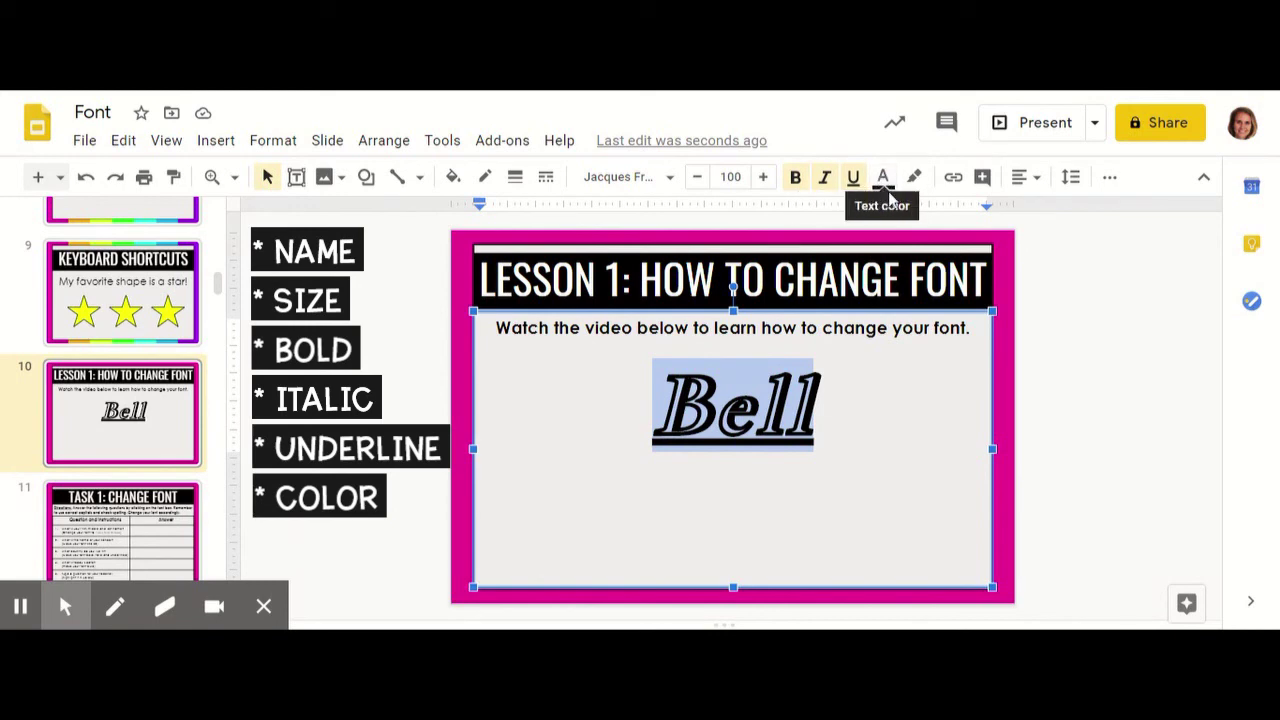
Color the word "Bell" blue and change it to the custom light blue #9dc1d4
click(883, 180)
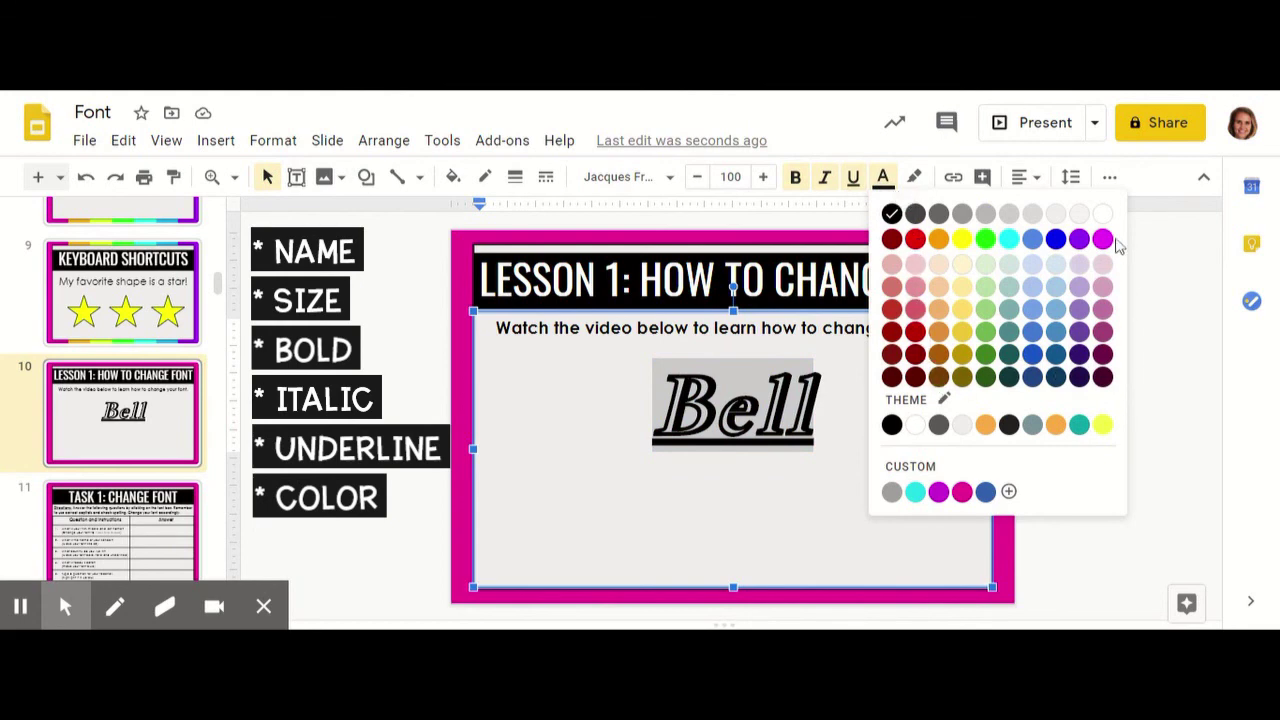
click(1055, 240)
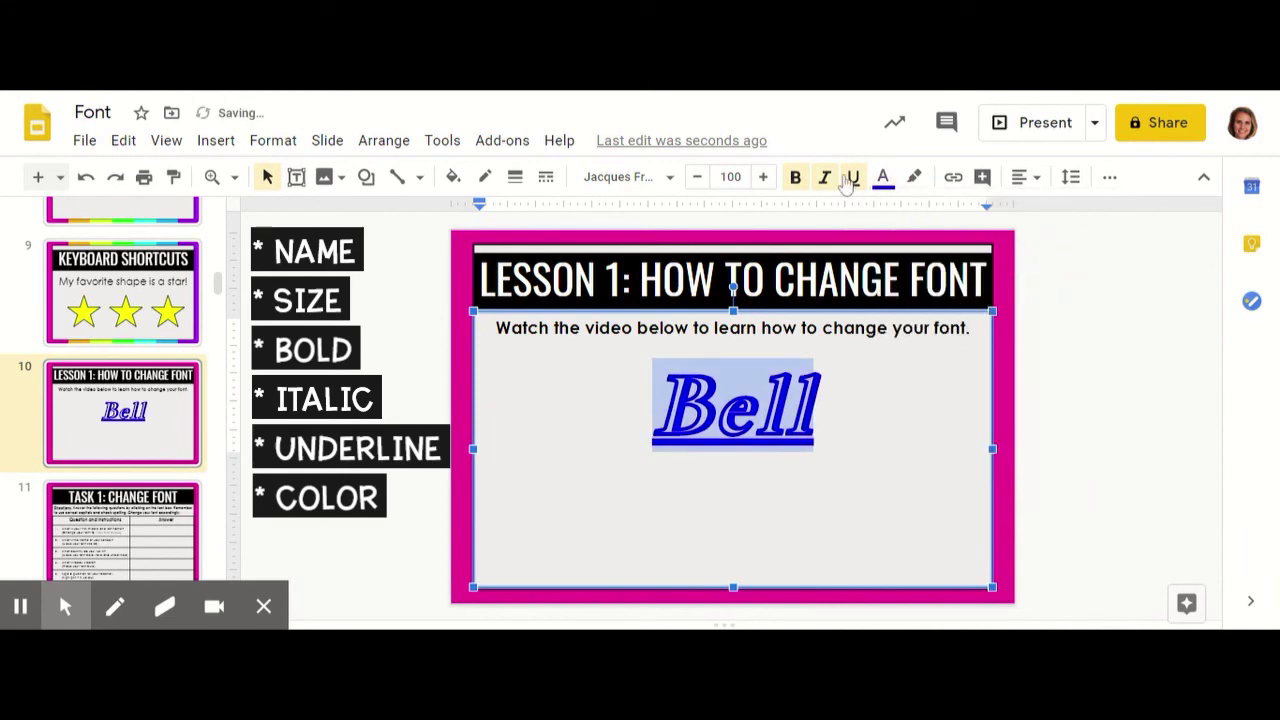
click(886, 180)
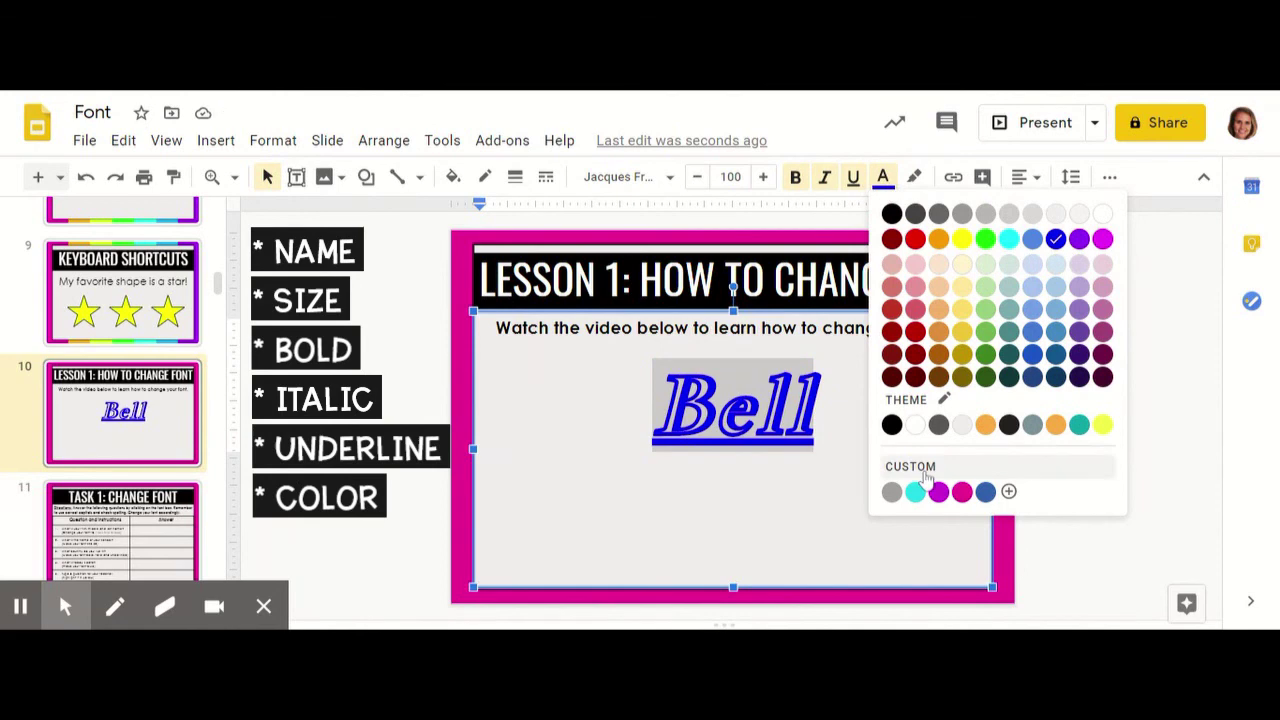
click(1010, 493)
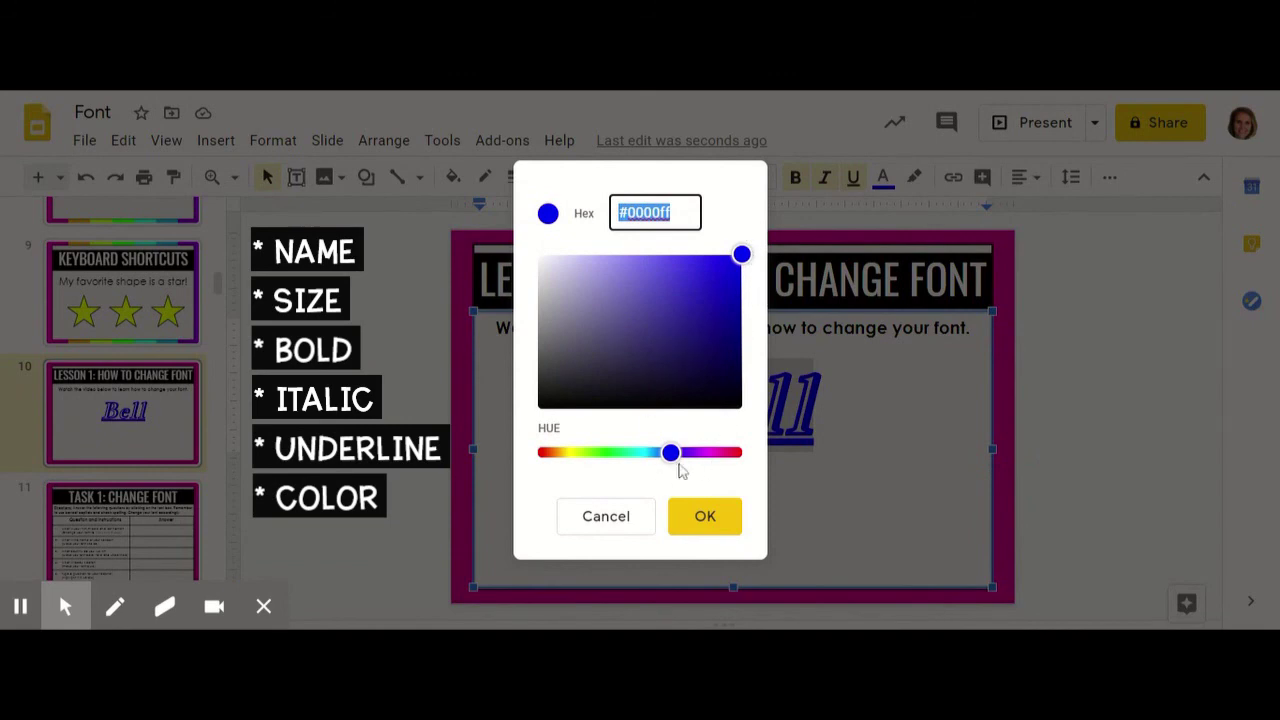
drag(669, 452, 651, 454)
mouse_move(742, 255)
mouse_down()
mouse_move(711, 303)
mouse_move(706, 363)
mouse_move(589, 286)
mouse_move(712, 390)
mouse_move(680, 355)
mouse_move(566, 293)
mouse_move(590, 281)
mouse_up()
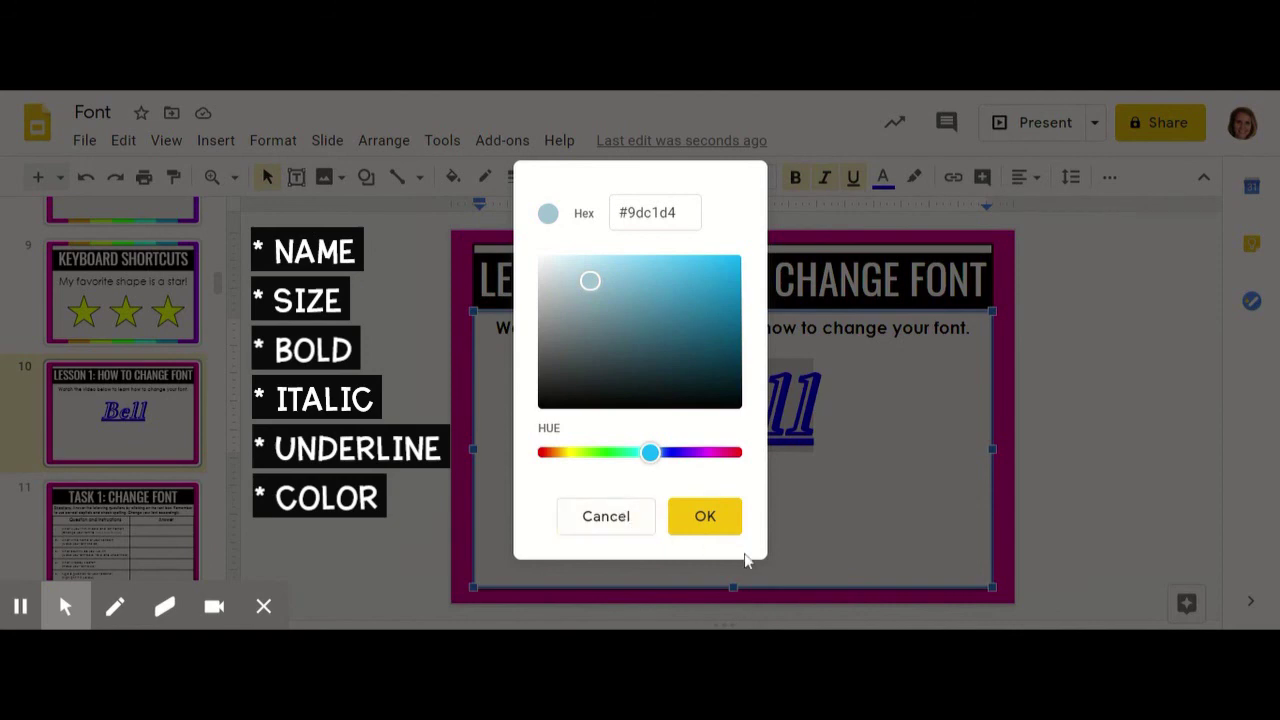
click(716, 526)
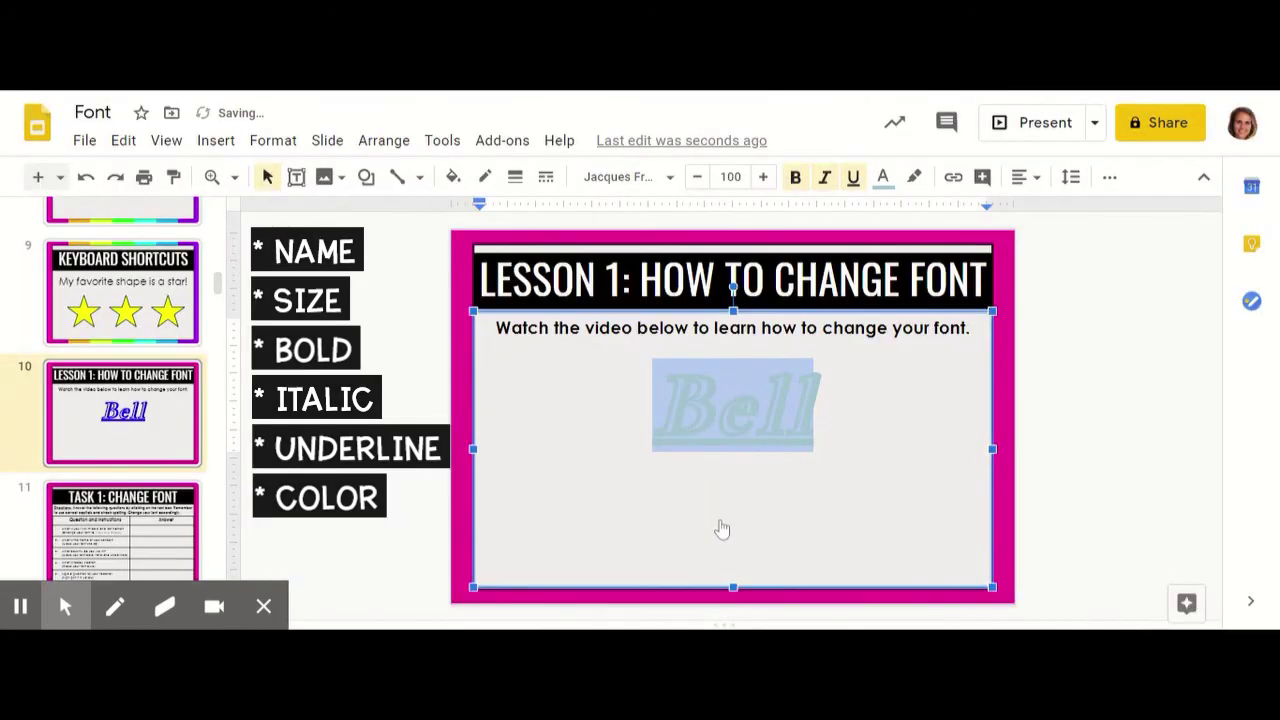
click(818, 405)
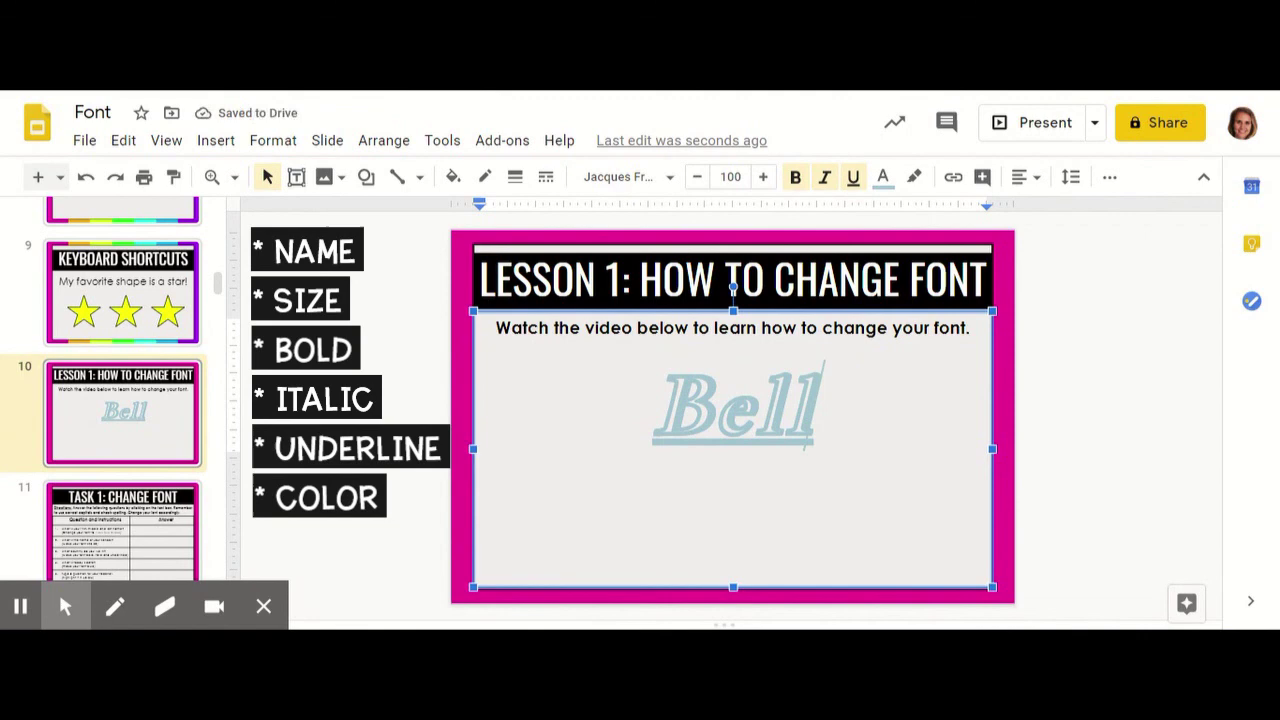
Apply a yellow highlight to the word "Bell"
click(830, 411)
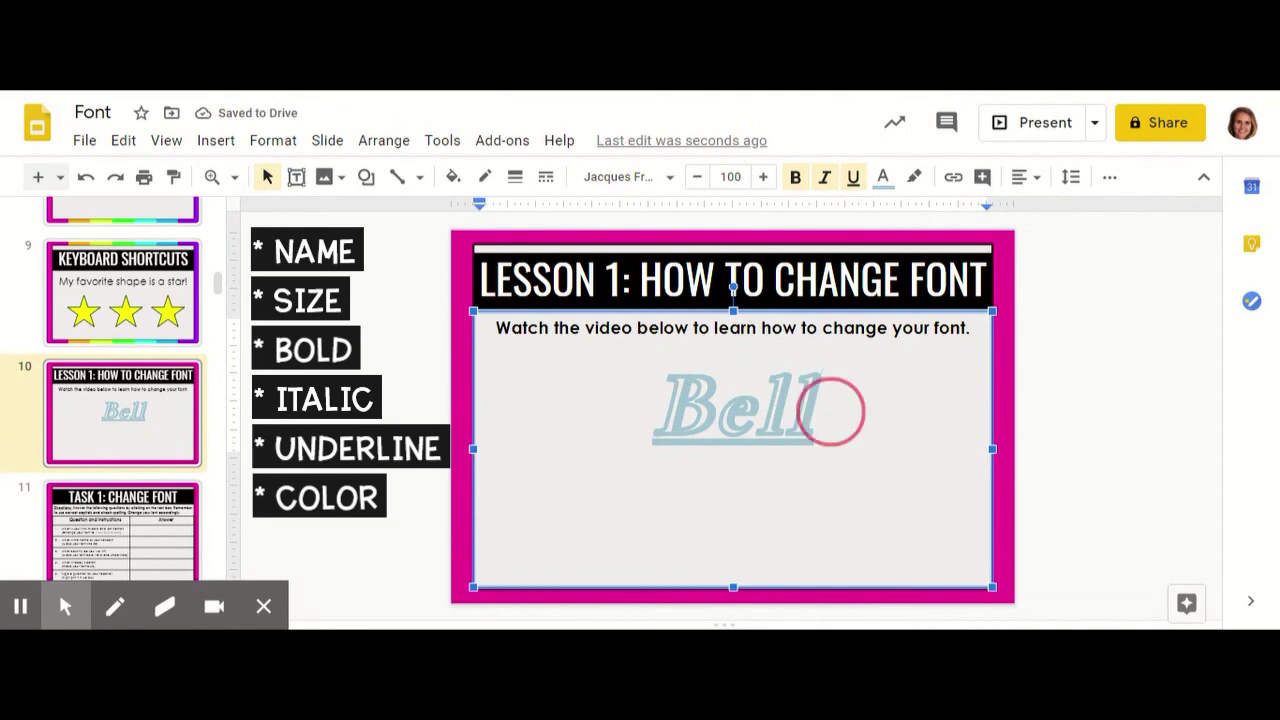
drag(830, 411, 634, 421)
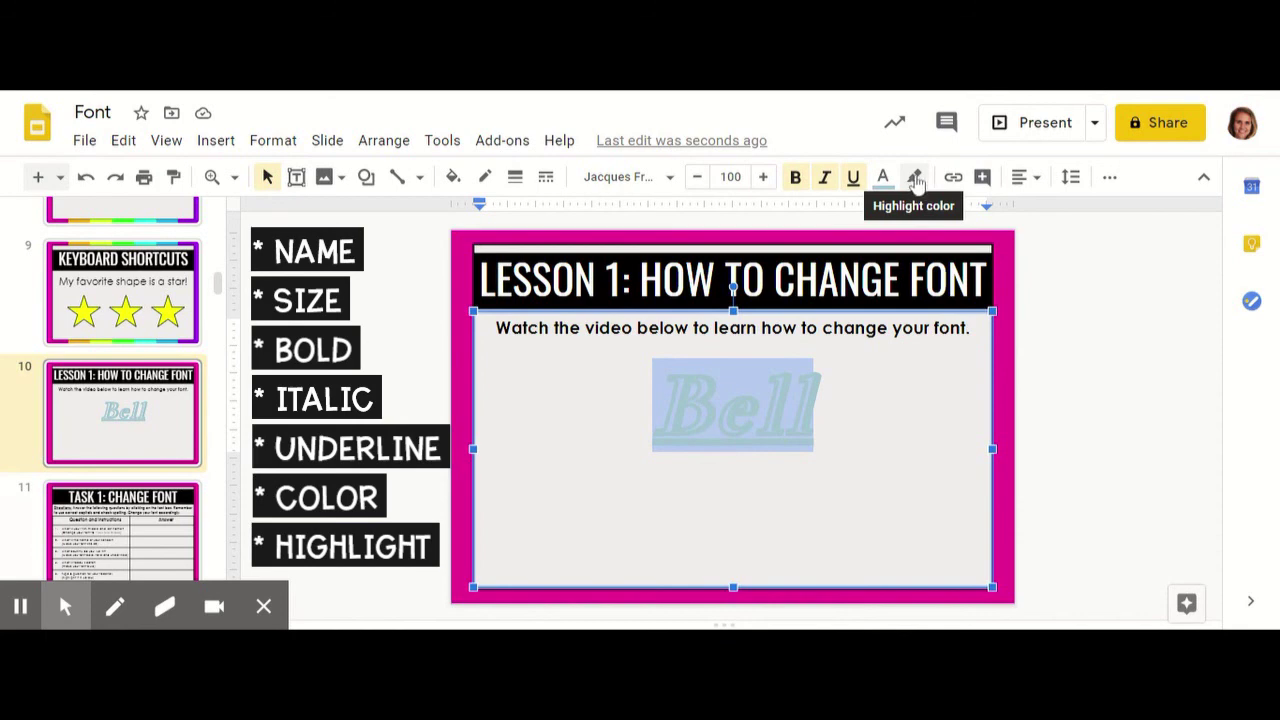
click(916, 180)
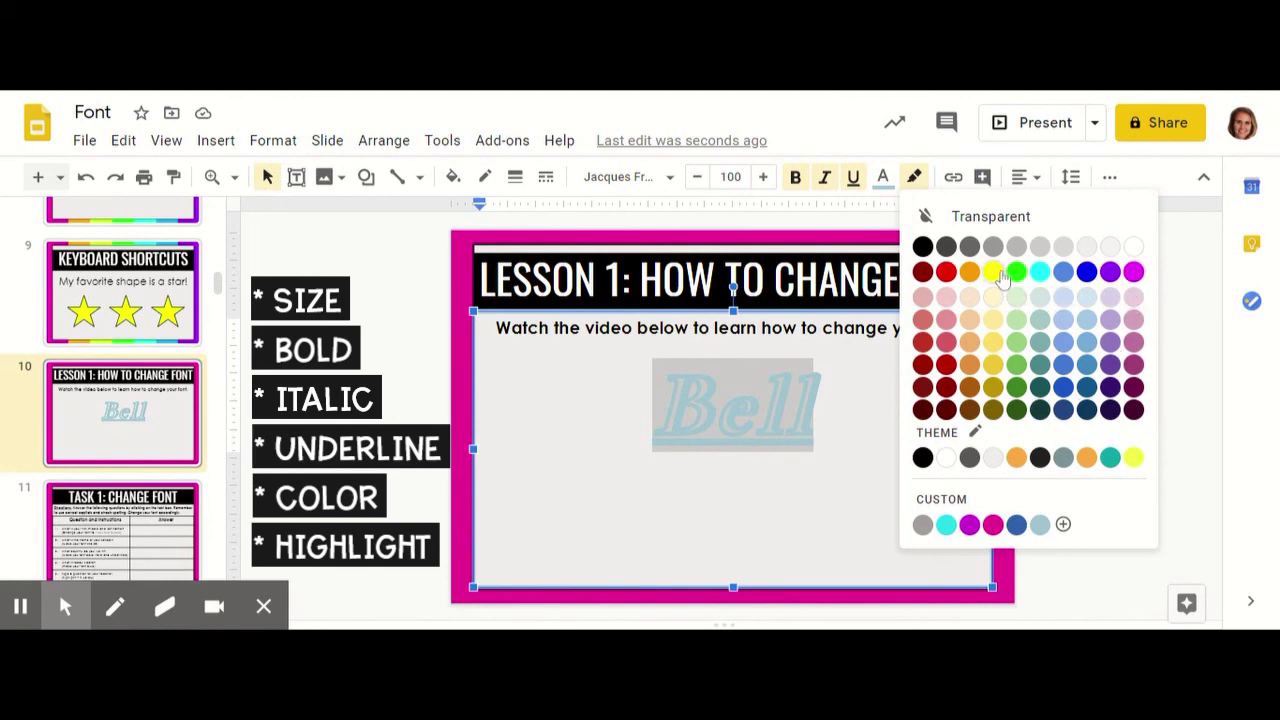
click(993, 271)
click(908, 444)
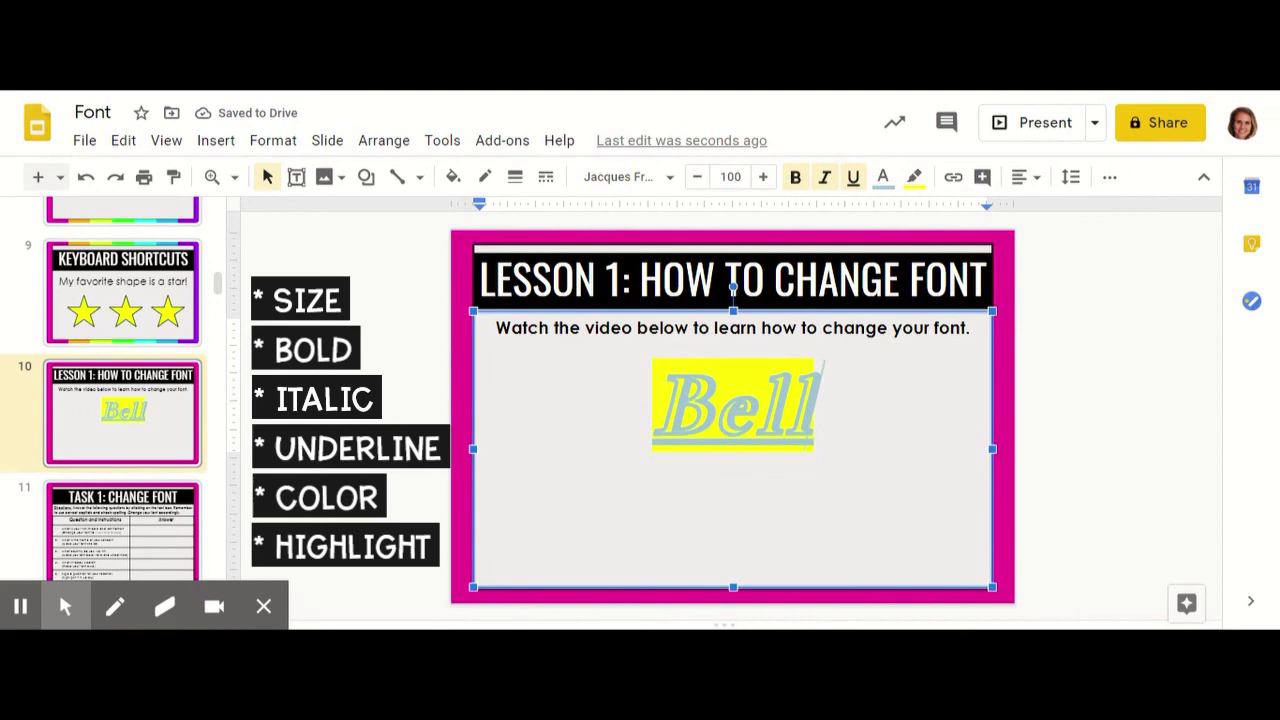
Change the text color of the highlighted word "Bell" to dark red
drag(652, 405, 600, 420)
click(890, 418)
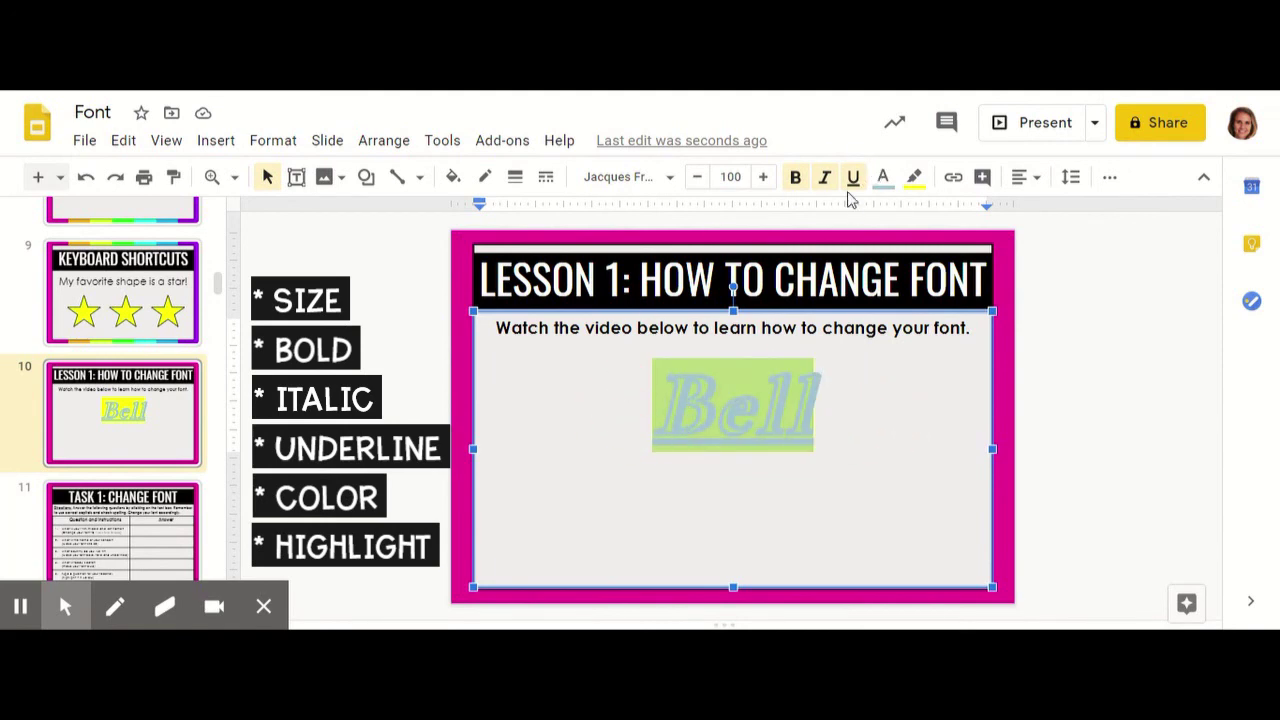
click(853, 182)
click(884, 180)
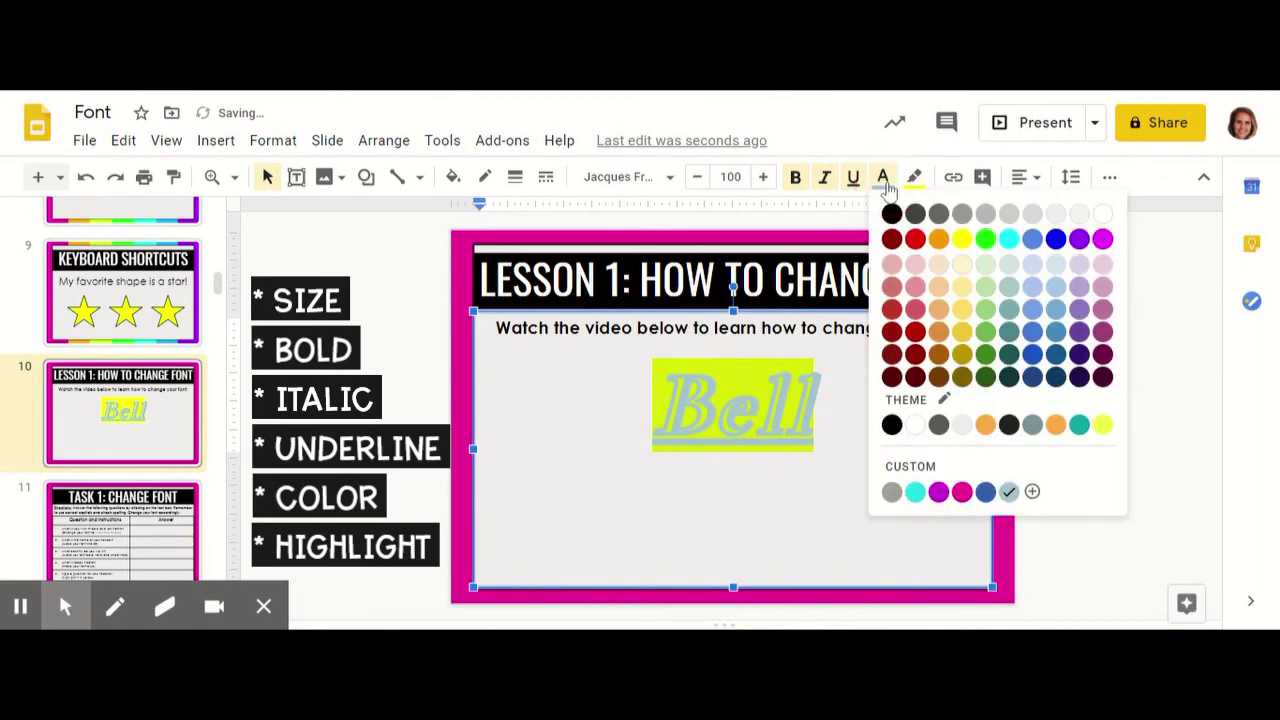
click(891, 331)
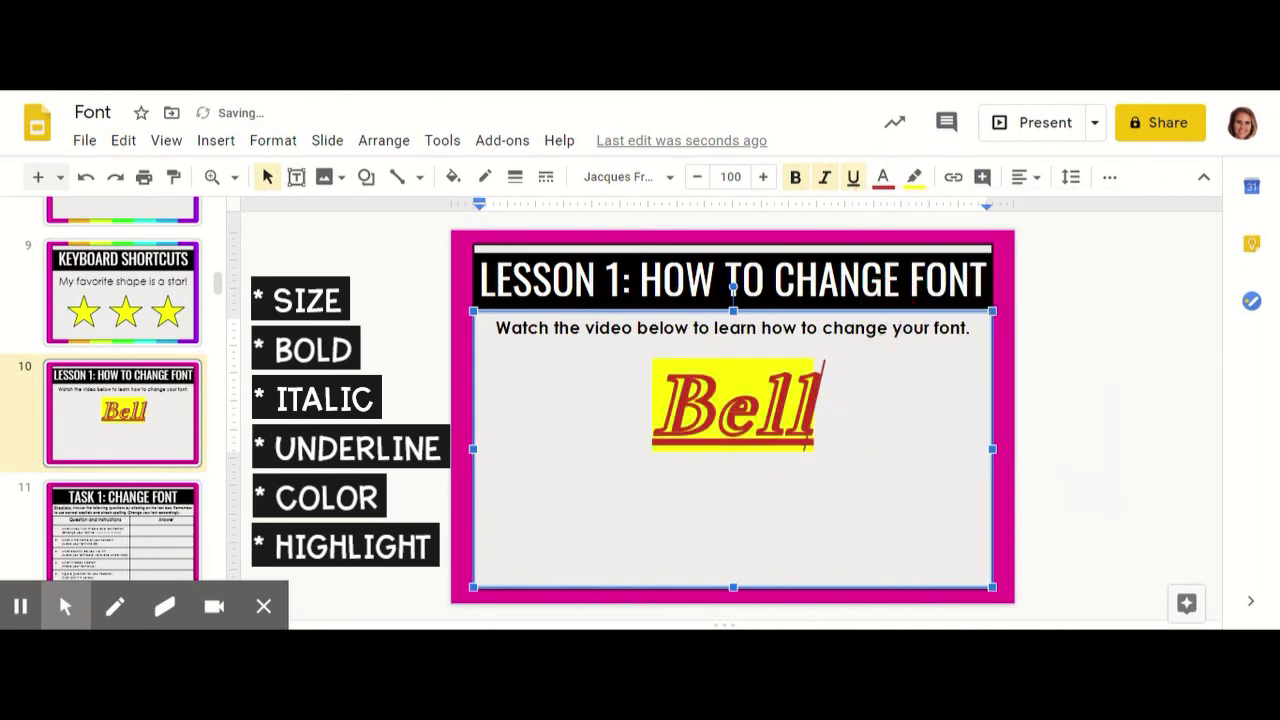